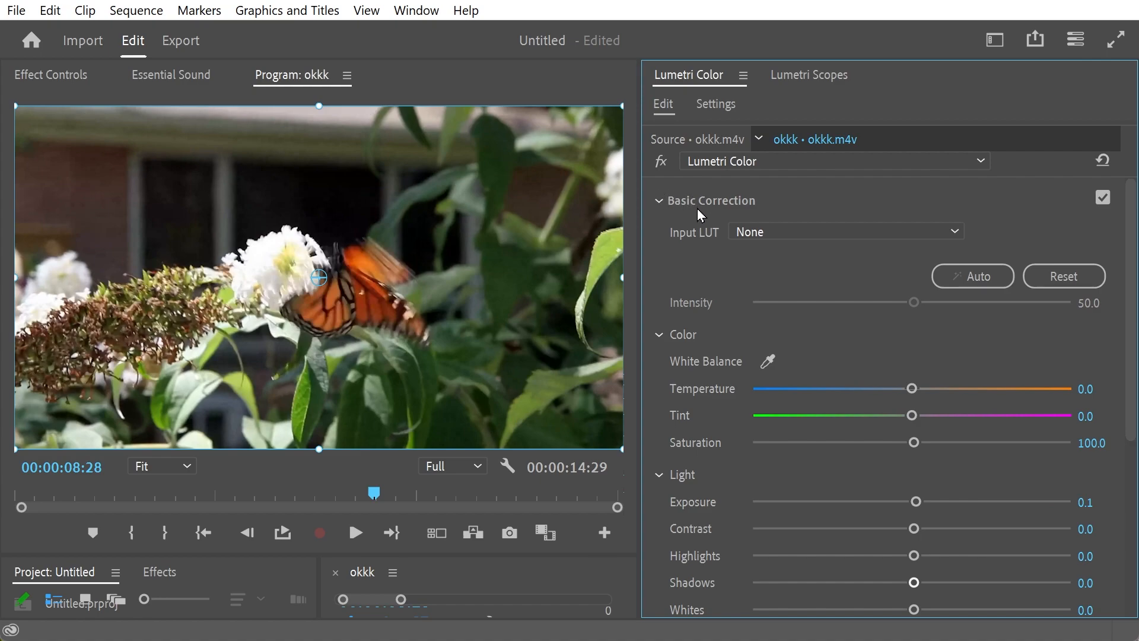
Sample the white flower with the White Balance eyedropper and raise the Temperature to about 90.3
{"action": "left_click", "coordinate": [768, 360]}
{"action": "left_click", "coordinate": [275, 247]}
{"action": "left_click_drag", "start_coordinate": [913, 389], "coordinate": [1057, 389]}
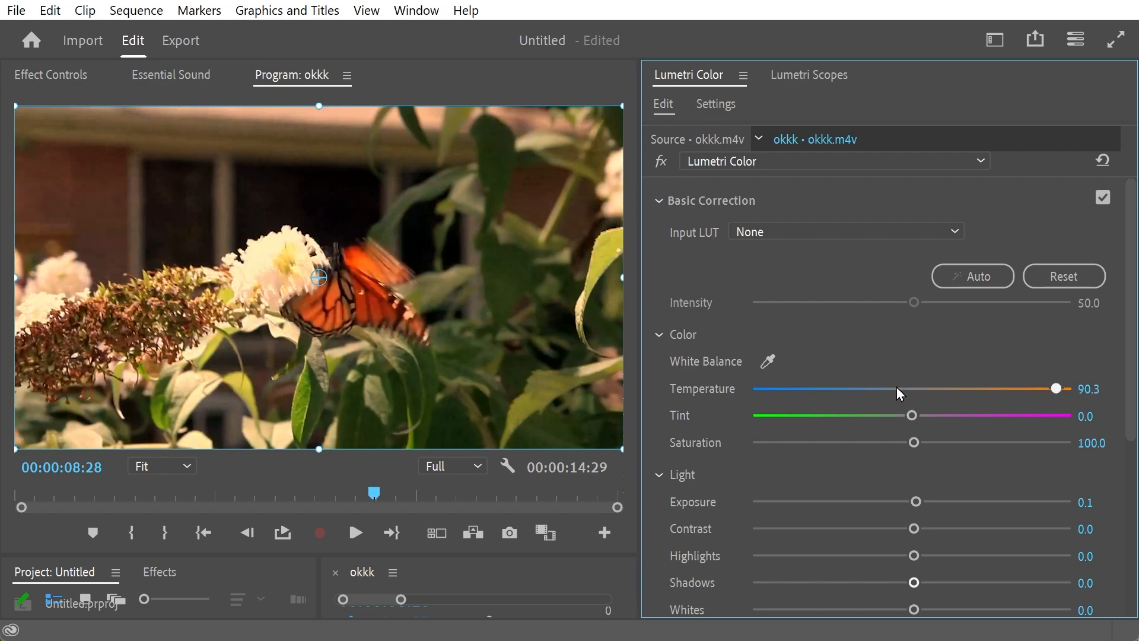
Try a cool Temperature at the blue end and bring the value back to about 0
{"action": "left_click", "coordinate": [760, 394]}
{"action": "left_click", "coordinate": [913, 397]}
{"action": "left_click_drag", "start_coordinate": [912, 396], "coordinate": [912, 393]}
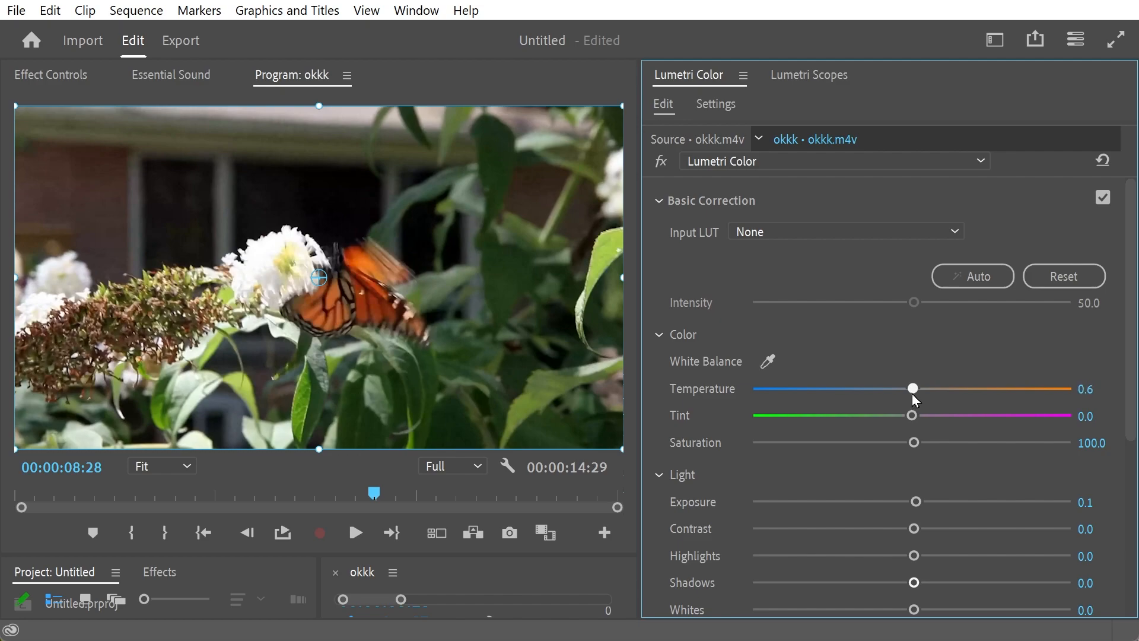
{"action": "left_click_drag", "start_coordinate": [912, 394], "coordinate": [912, 394]}
Try the White Balance eyedropper on the white flower and on the dark background above the butterfly, undoing each sample
{"action": "left_click", "coordinate": [768, 361]}
{"action": "left_click", "coordinate": [243, 287]}
{"action": "key", "text": "ctrl+z"}
{"action": "left_click", "coordinate": [768, 361]}
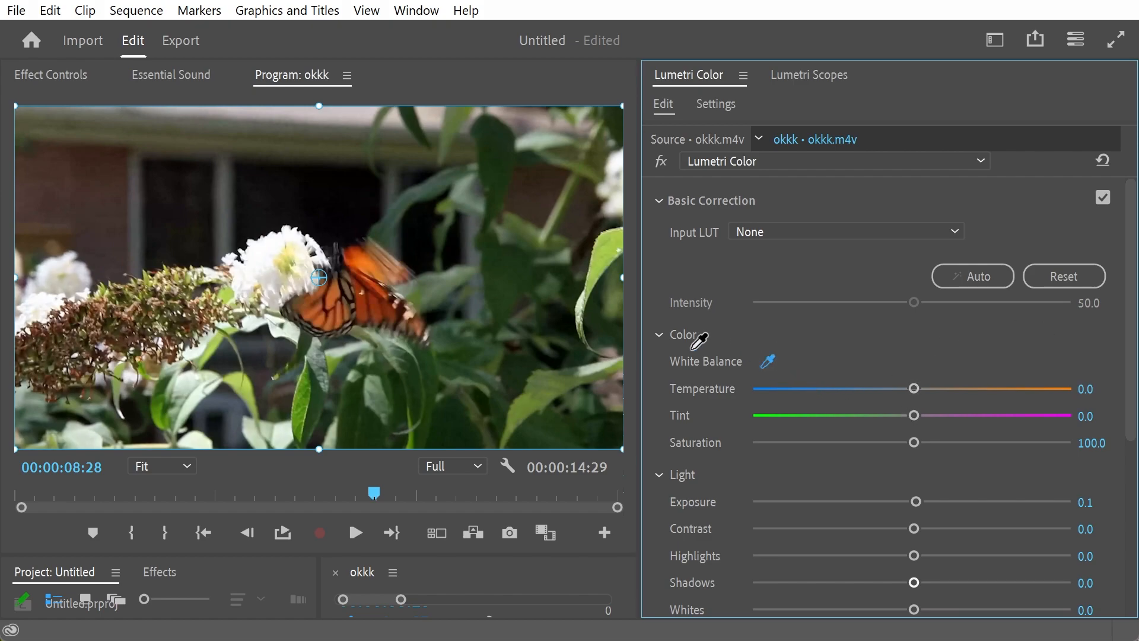
{"action": "left_click", "coordinate": [352, 208]}
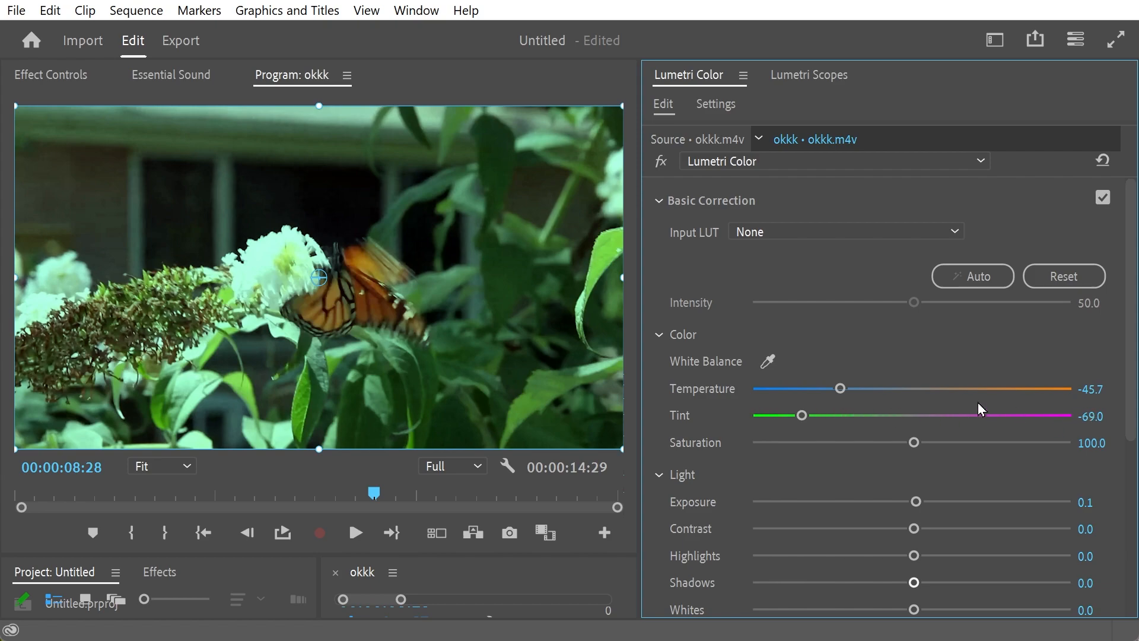
{"action": "key", "text": "ctrl+z"}
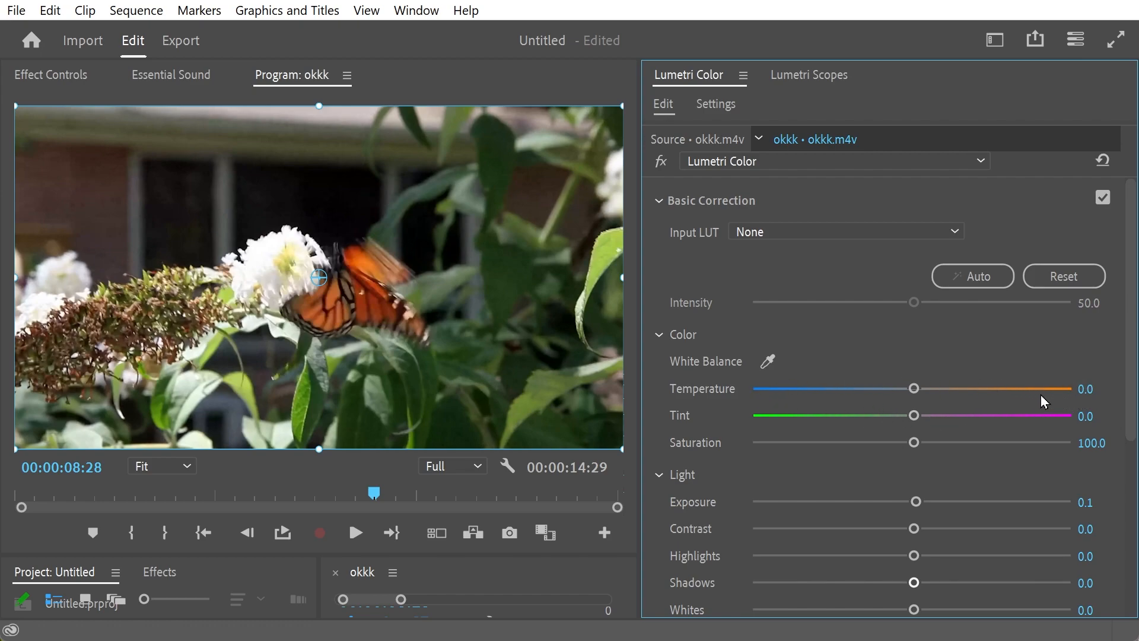
Try a green Tint of about -70.1 and a magenta Tint of about 63.0, and return the Tint to 0.0
{"action": "left_click_drag", "start_coordinate": [914, 416], "coordinate": [800, 415]}
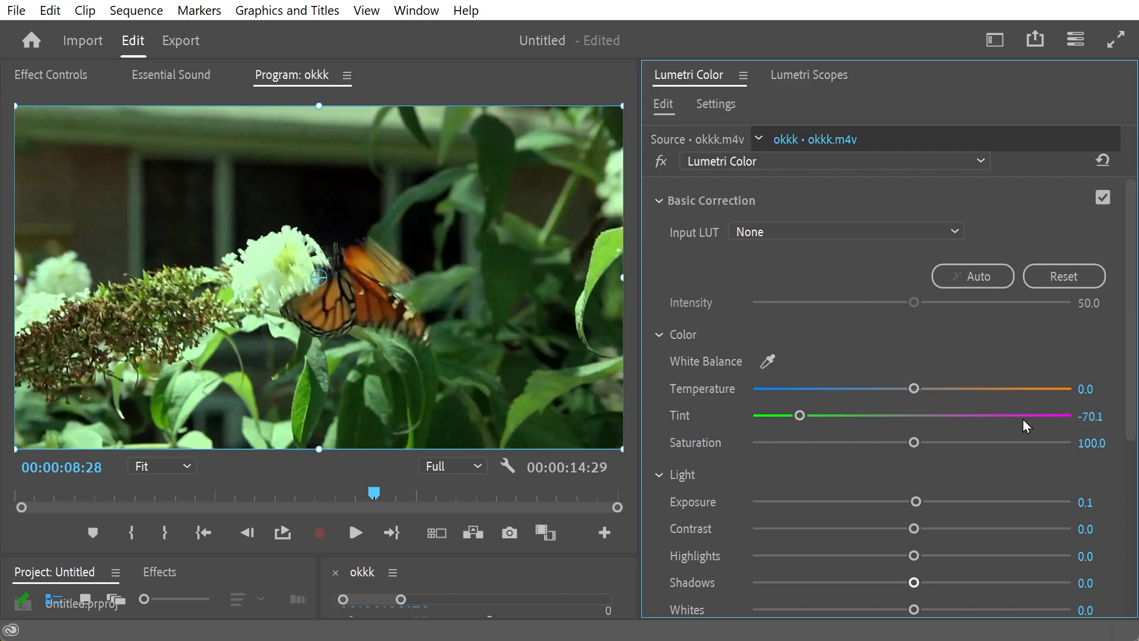
{"action": "left_click_drag", "start_coordinate": [1039, 415], "coordinate": [1019, 416]}
{"action": "left_click", "coordinate": [796, 415]}
{"action": "left_click", "coordinate": [1012, 415]}
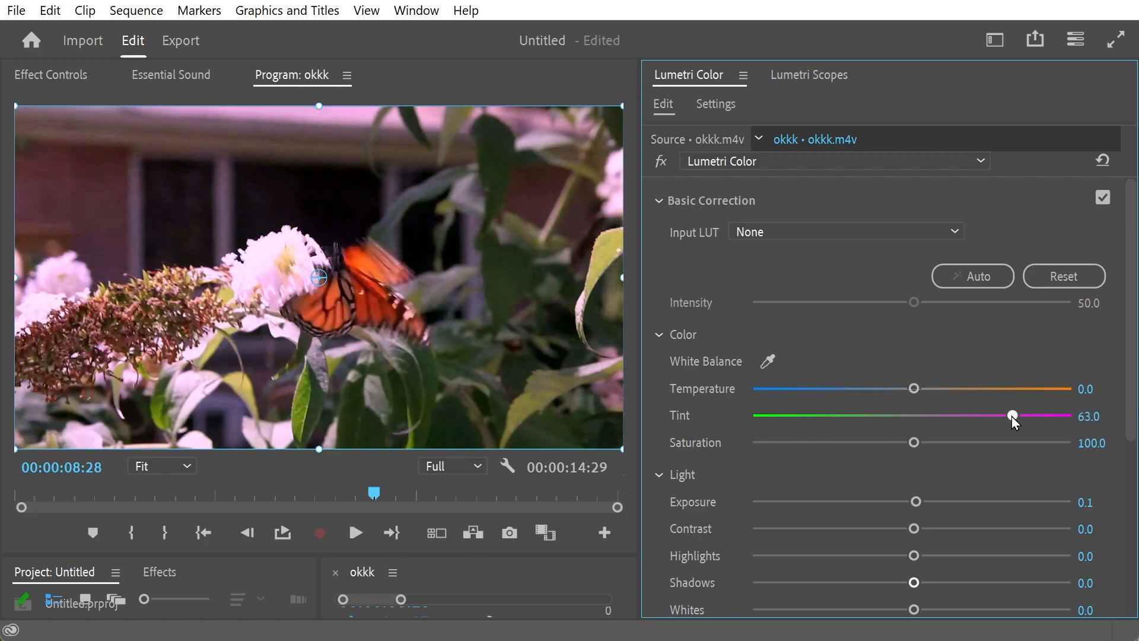
{"action": "left_click_drag", "start_coordinate": [923, 416], "coordinate": [912, 418]}
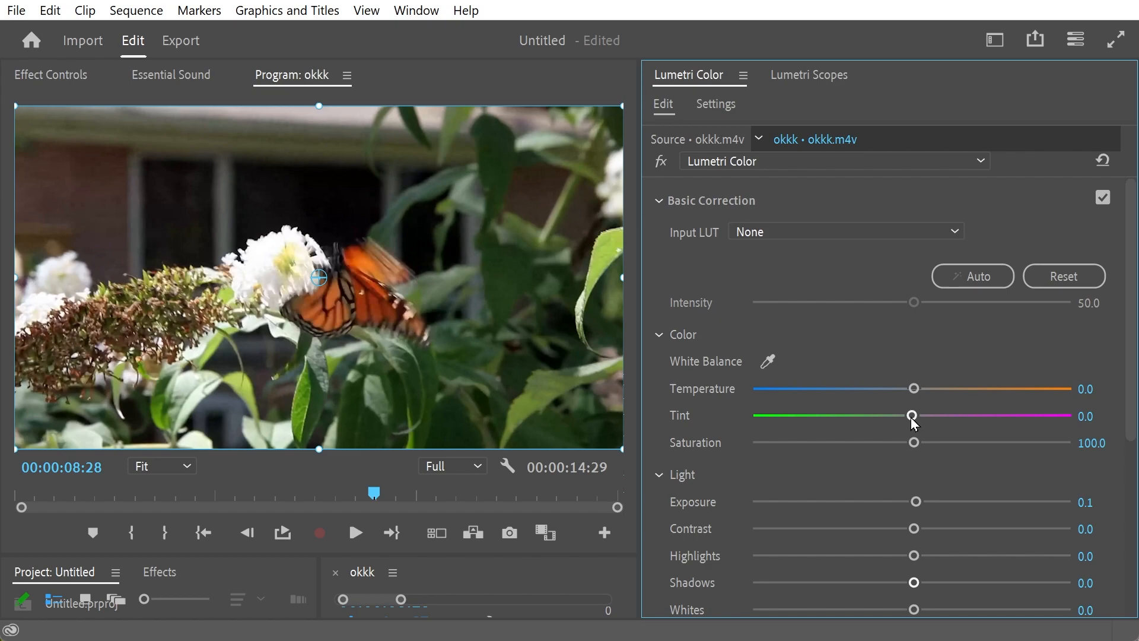
Examine the clip's waveform scope and review the Lumetri color settings for the source clip and sequence
{"action": "left_click", "coordinate": [805, 81]}
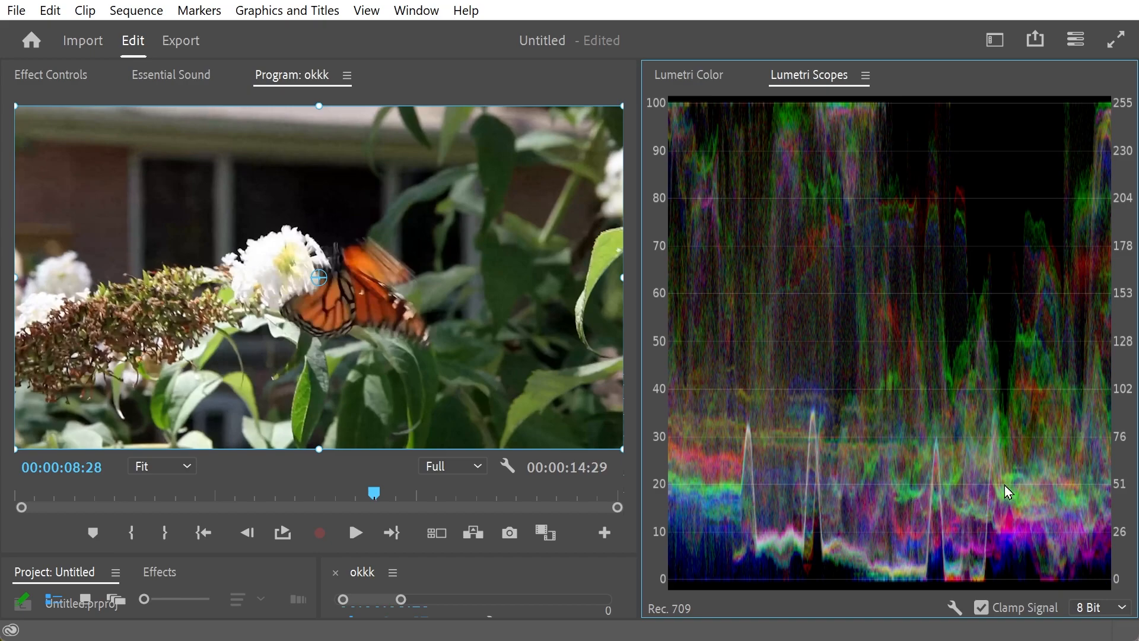
{"action": "left_click", "coordinate": [714, 81]}
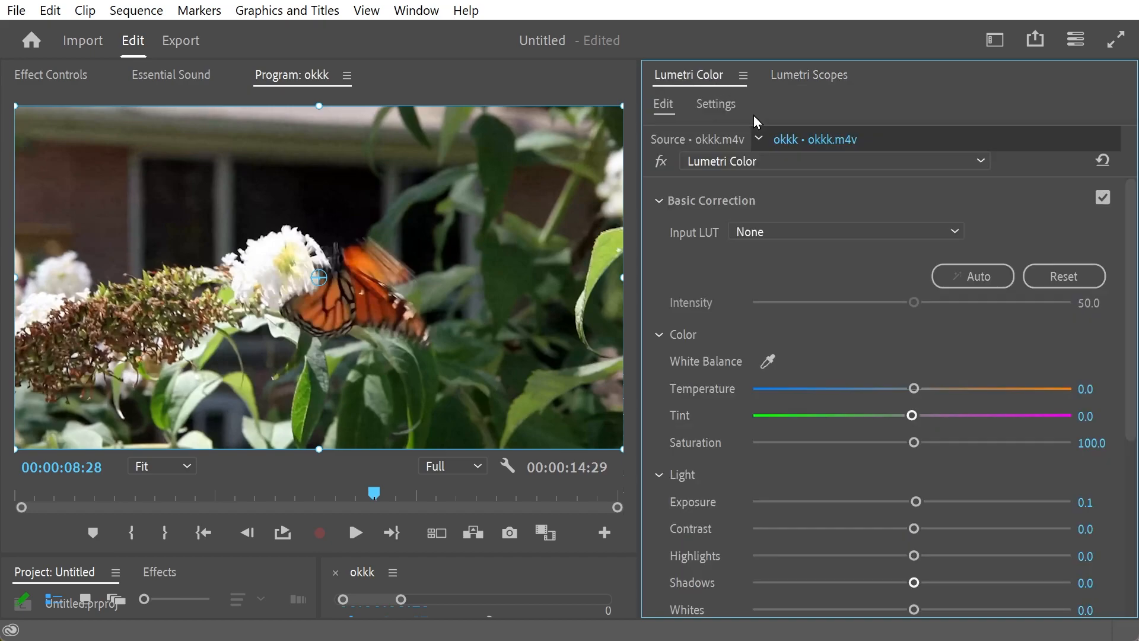
{"action": "left_click", "coordinate": [716, 106]}
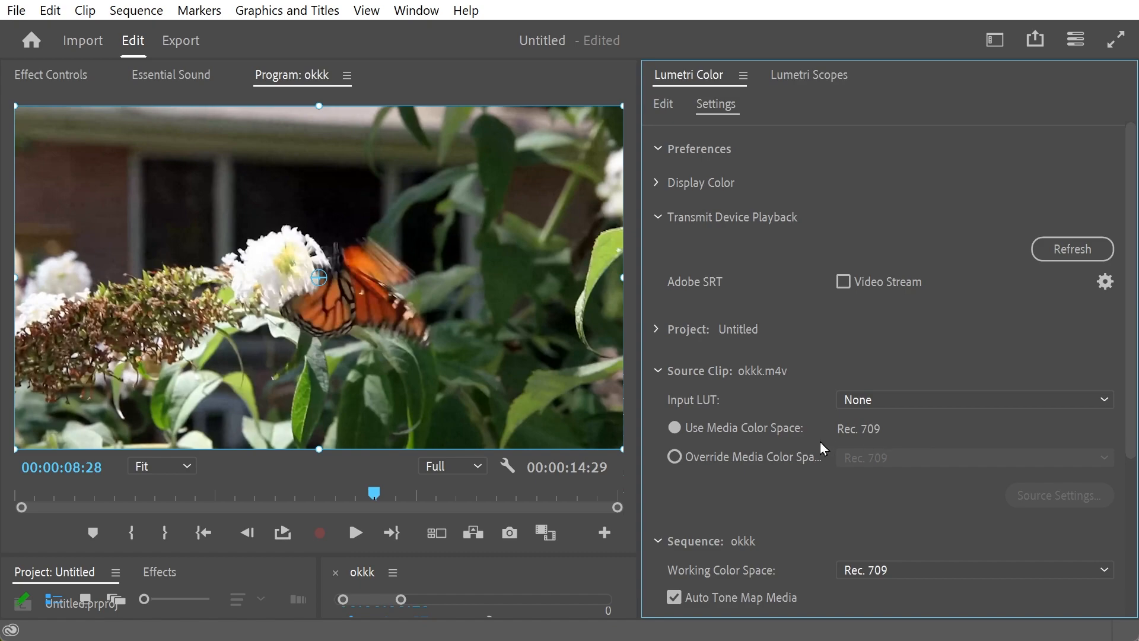
{"action": "scroll", "coordinate": [1104, 415], "scroll_direction": "down", "scroll_amount": 5}
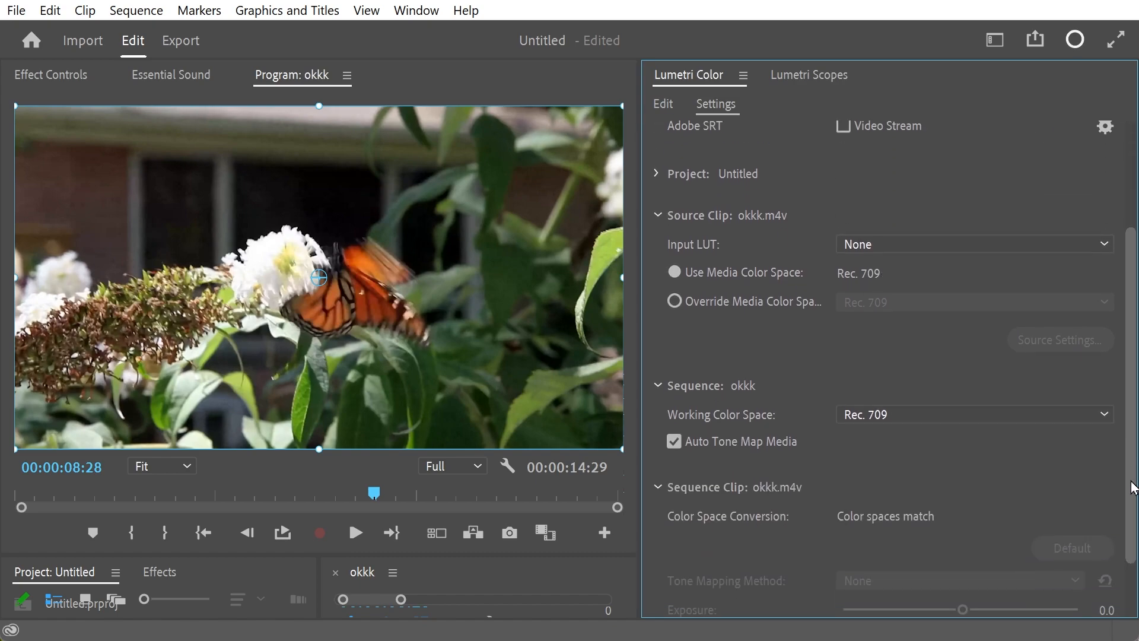
{"action": "scroll", "coordinate": [1117, 471], "scroll_direction": "up", "scroll_amount": 5}
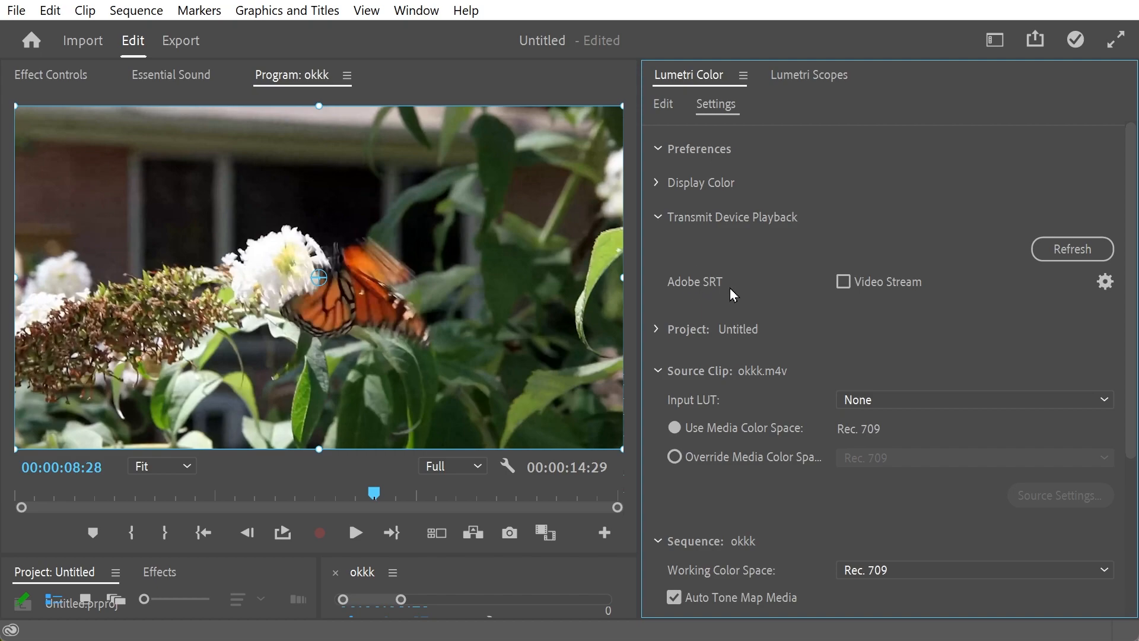
Switch the waveform type in Lumetri Scopes to Luma
{"action": "left_click", "coordinate": [810, 75]}
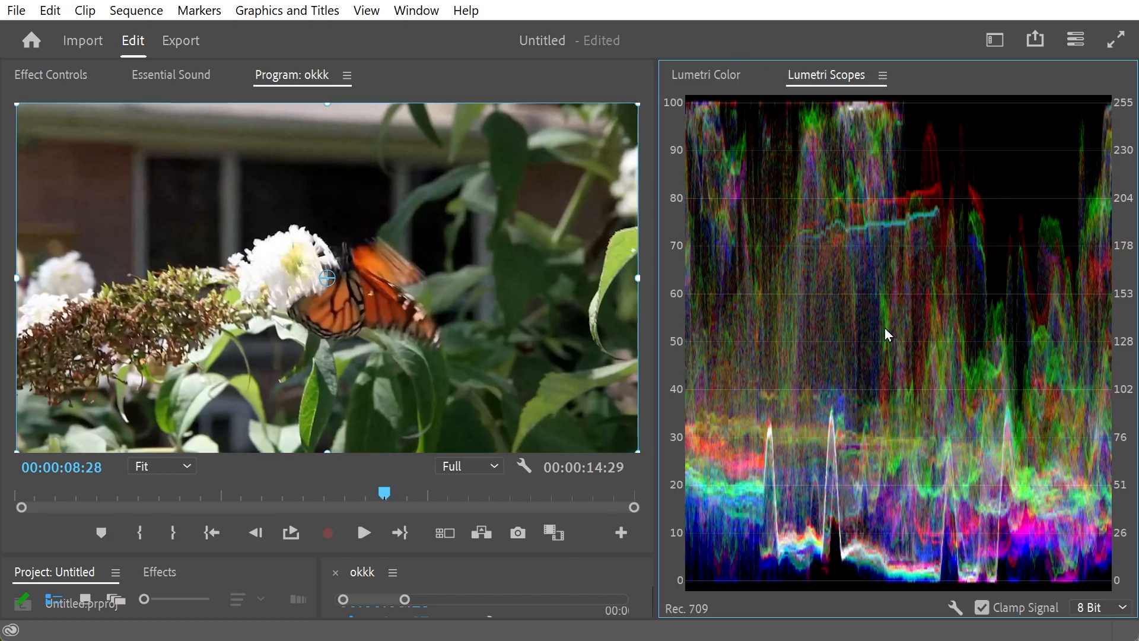
{"action": "right_click", "coordinate": [885, 328]}
{"action": "mouse_move", "coordinate": [929, 554]}
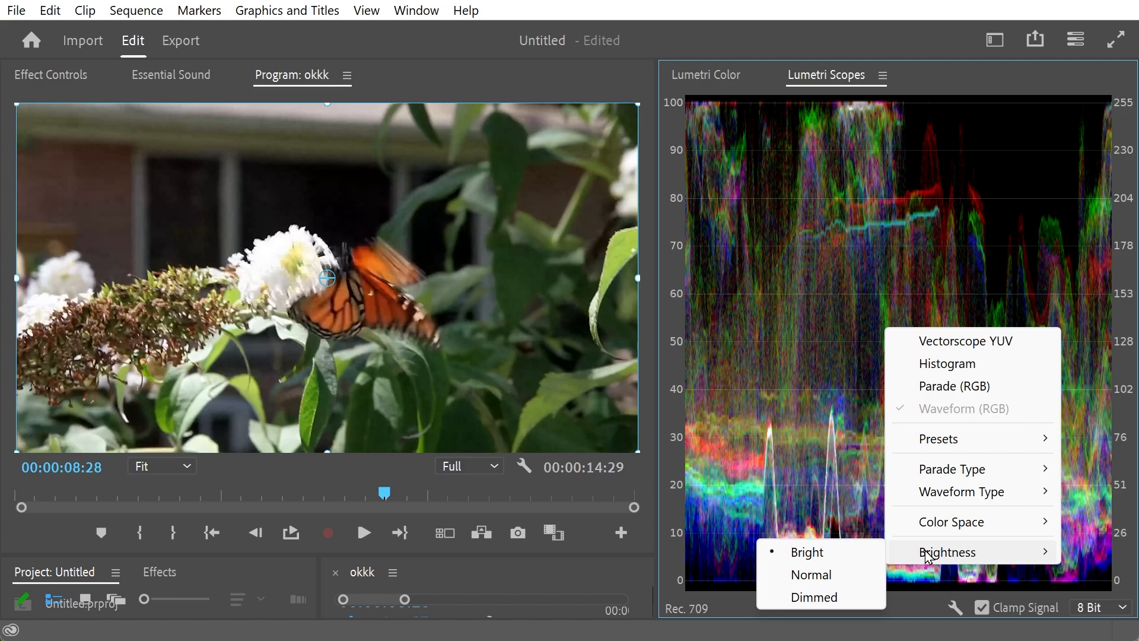
{"action": "mouse_move", "coordinate": [931, 499]}
{"action": "left_click", "coordinate": [846, 521]}
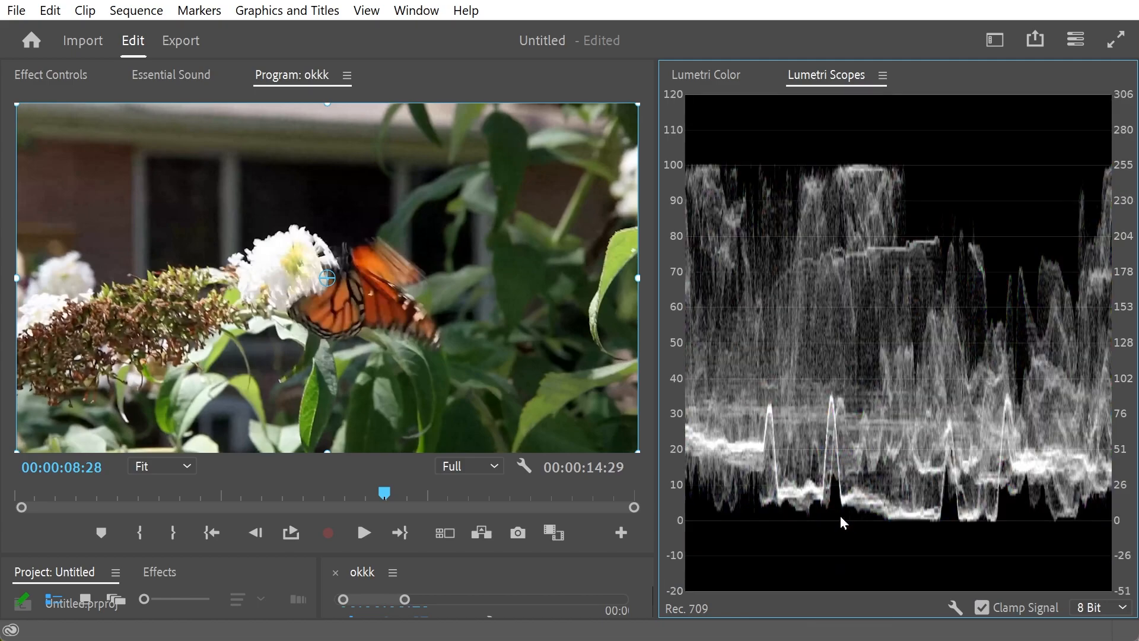
{"action": "right_click", "coordinate": [924, 340]}
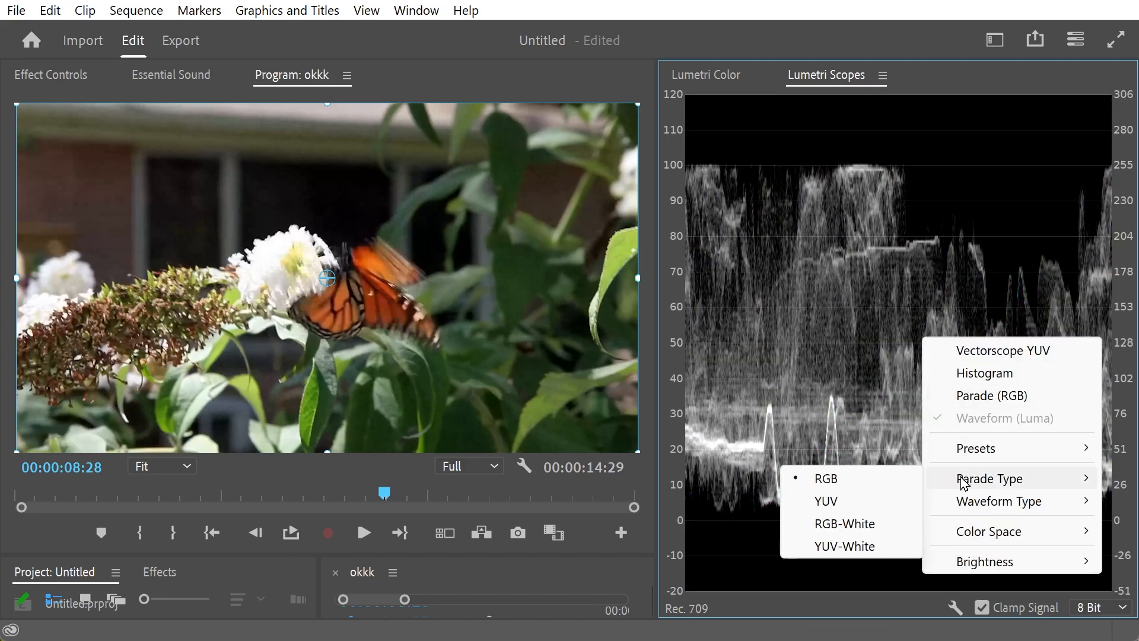
{"action": "mouse_move", "coordinate": [980, 505]}
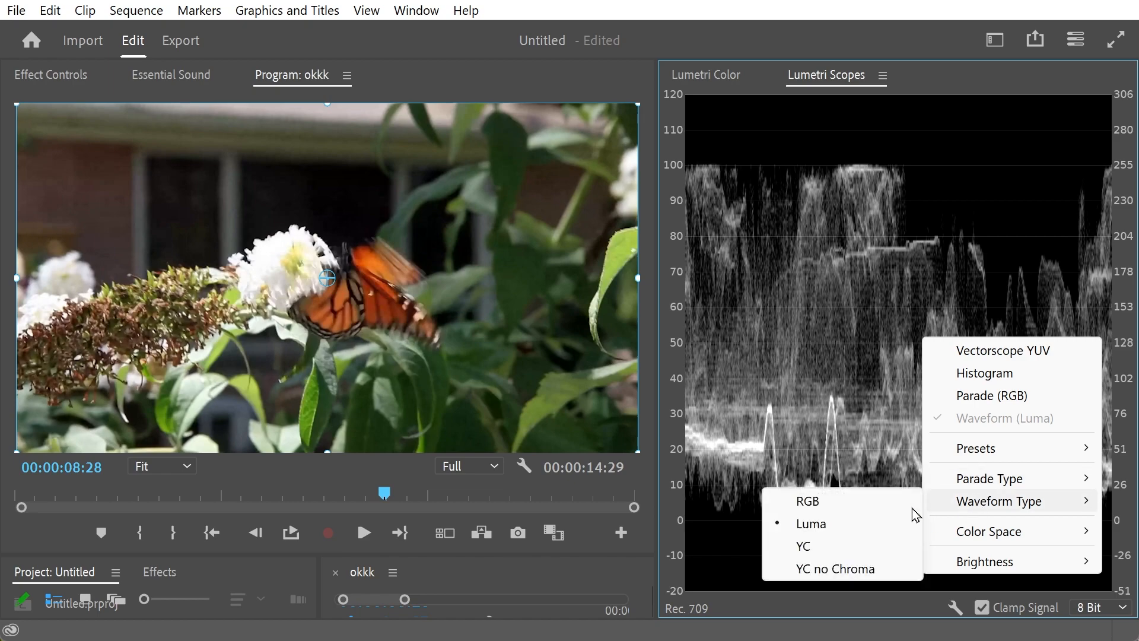
{"action": "left_click", "coordinate": [823, 521]}
Add the Histogram, Parade (RGB) and Vectorscope YUV displays to Lumetri Scopes
{"action": "right_click", "coordinate": [853, 265]}
{"action": "left_click", "coordinate": [805, 353]}
{"action": "right_click", "coordinate": [866, 354]}
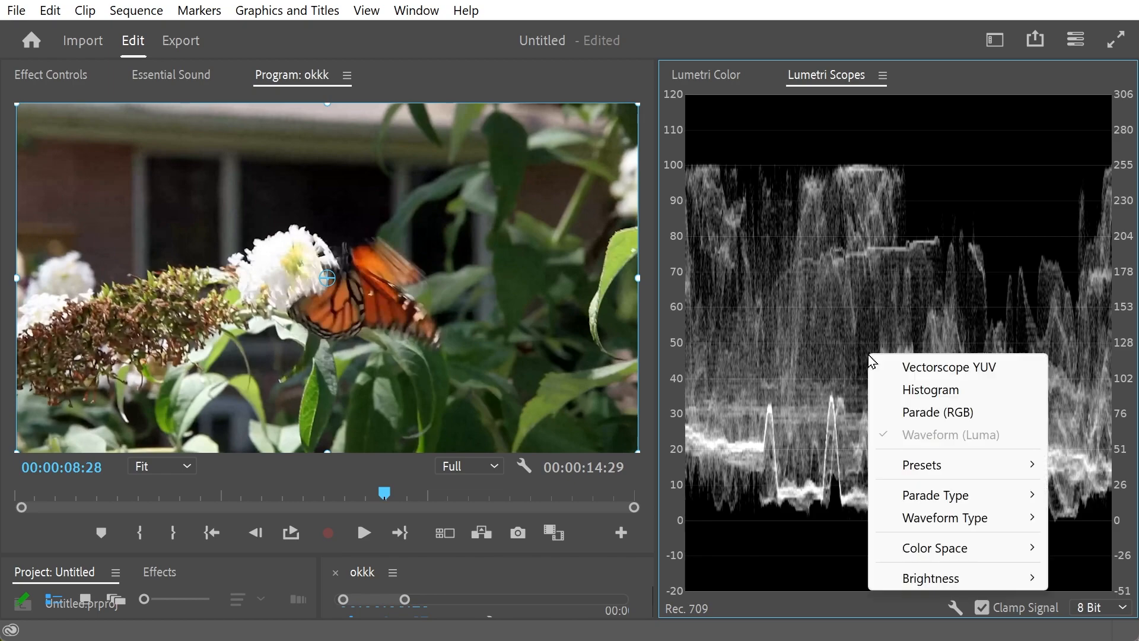
{"action": "left_click", "coordinate": [888, 387]}
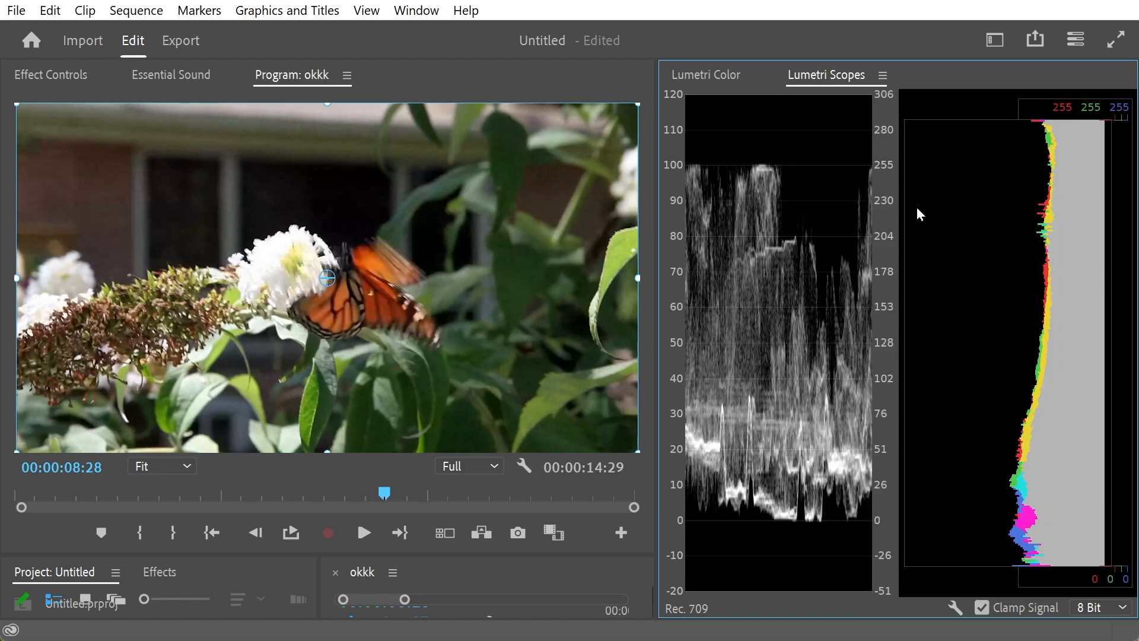
{"action": "right_click", "coordinate": [1008, 234]}
{"action": "left_click", "coordinate": [1017, 290]}
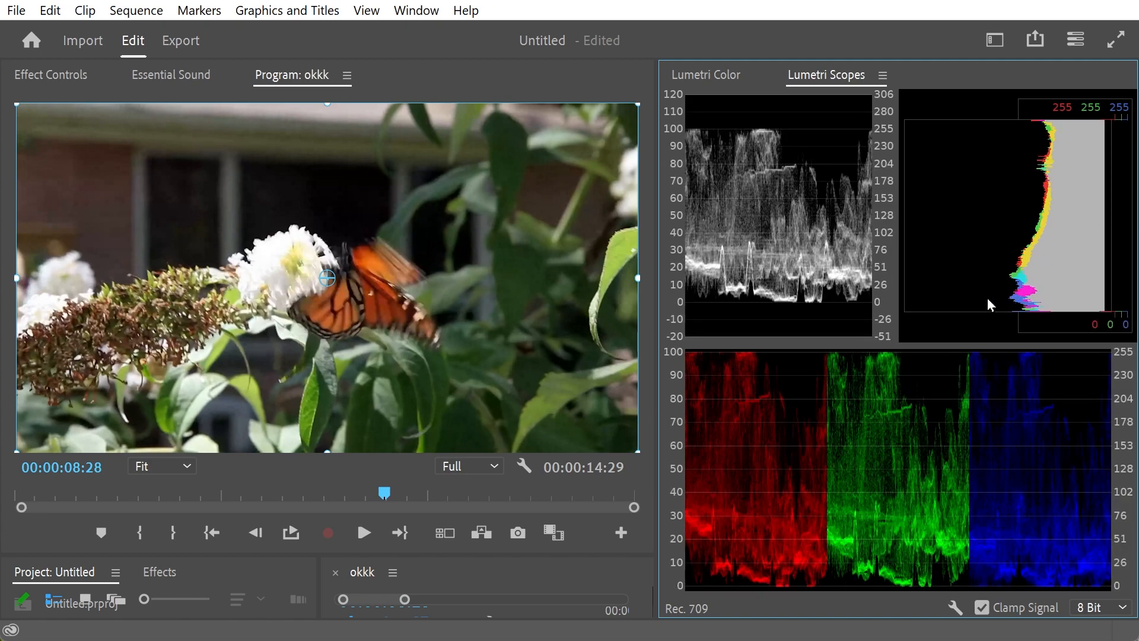
{"action": "right_click", "coordinate": [997, 457]}
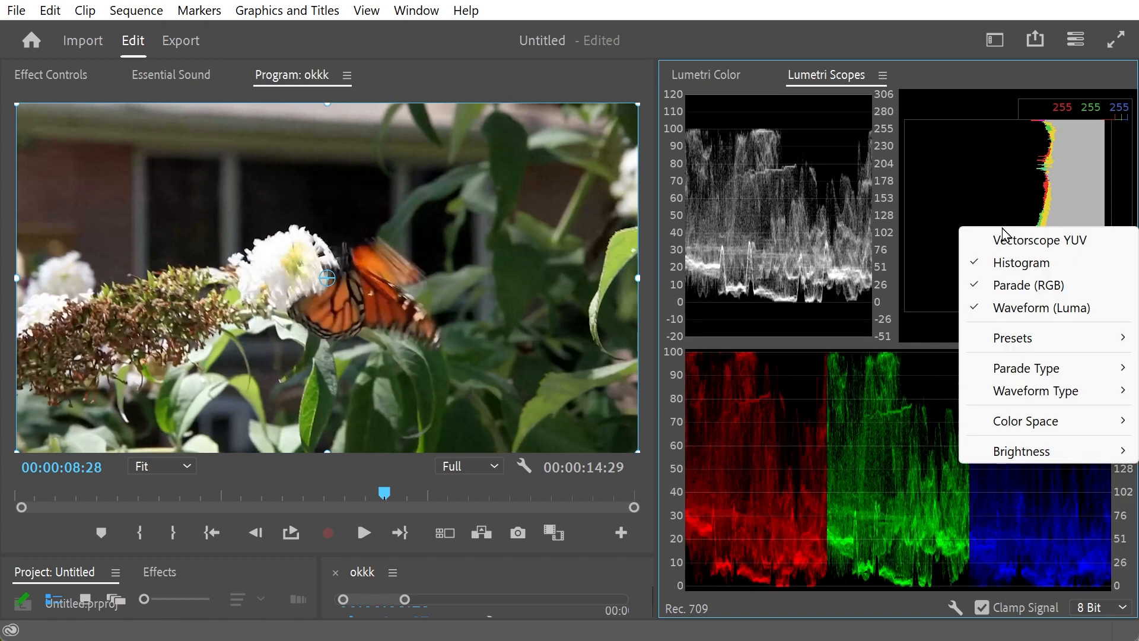
{"action": "left_click", "coordinate": [1002, 244]}
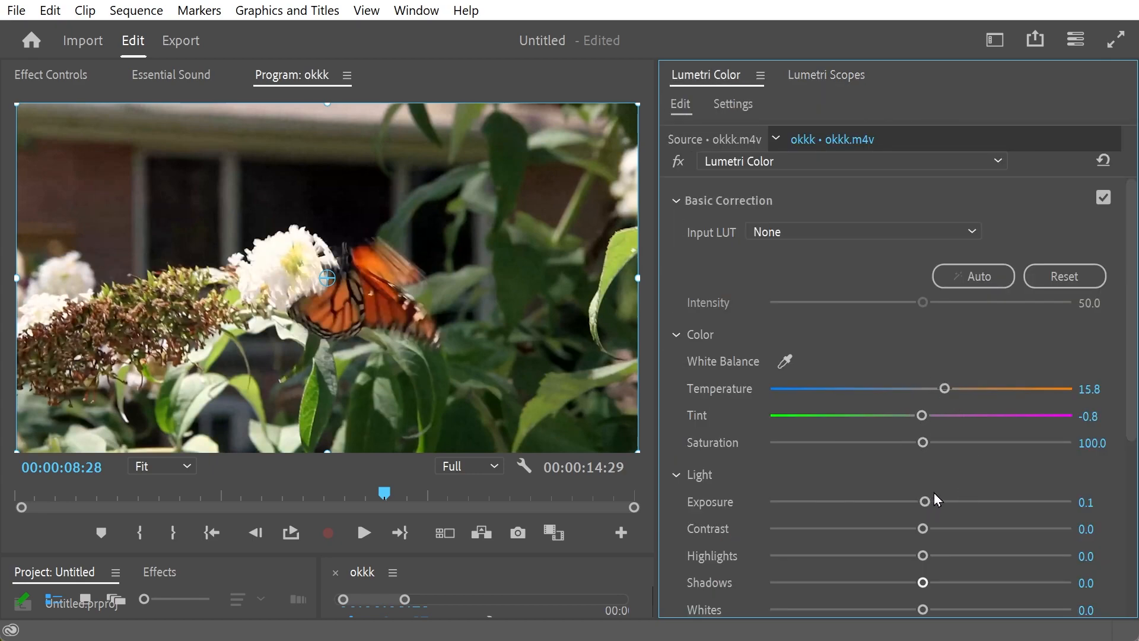
Try an Exposure of 3.6 while shifting the Temperature between cooler and warmer values
{"action": "left_click", "coordinate": [1029, 502]}
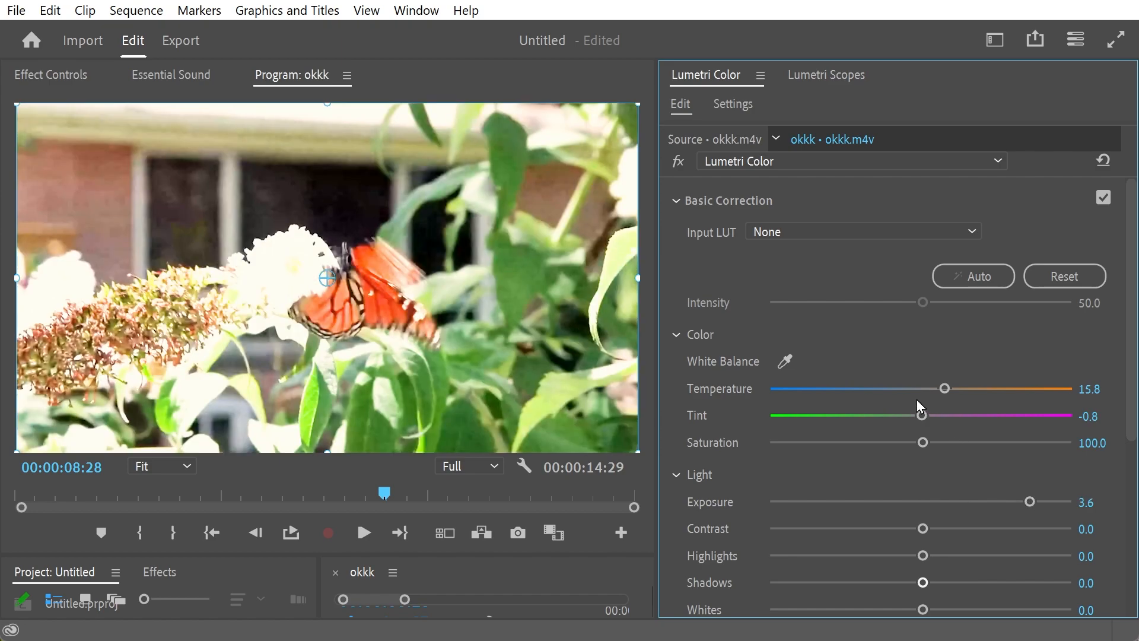
{"action": "left_click", "coordinate": [895, 388]}
{"action": "left_click", "coordinate": [942, 387]}
{"action": "left_click_drag", "start_coordinate": [910, 393], "coordinate": [896, 396]}
{"action": "left_click", "coordinate": [946, 389]}
{"action": "left_click", "coordinate": [880, 390]}
{"action": "left_click", "coordinate": [956, 390]}
Lower the Exposure to 1.8 and cool the Temperature to -69.9
{"action": "left_click_drag", "start_coordinate": [953, 501], "coordinate": [974, 502]}
{"action": "left_click", "coordinate": [884, 390]}
{"action": "left_click", "coordinate": [814, 389]}
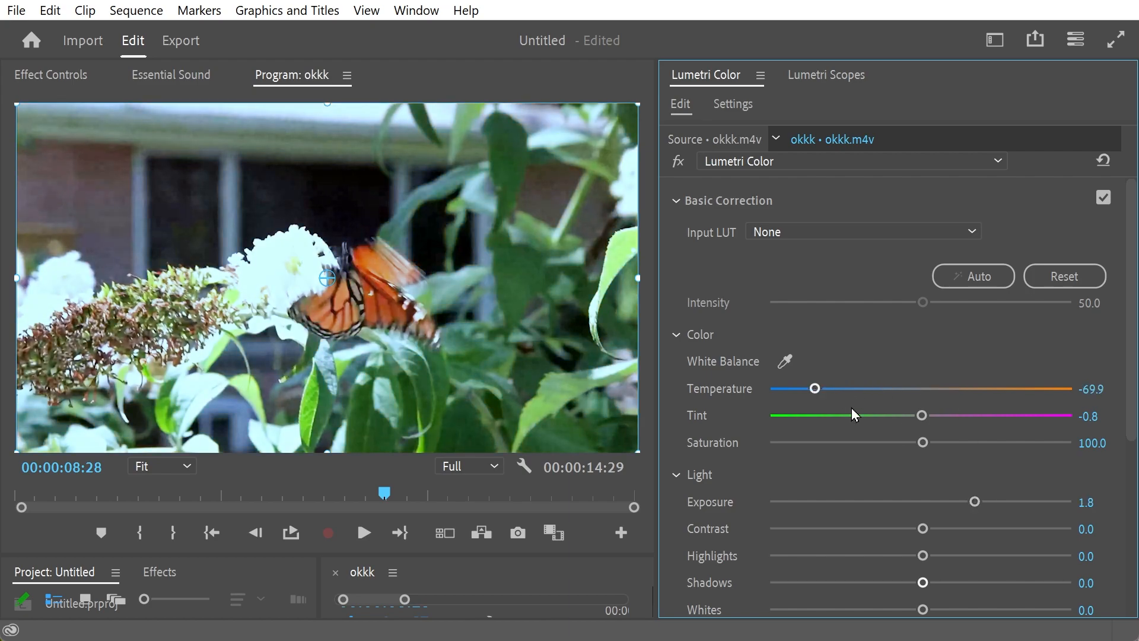
Try a bright Exposure of 3.5 and a dark Exposure of -2.6 on the clip
{"action": "left_click", "coordinate": [999, 503]}
{"action": "left_click", "coordinate": [1021, 503]}
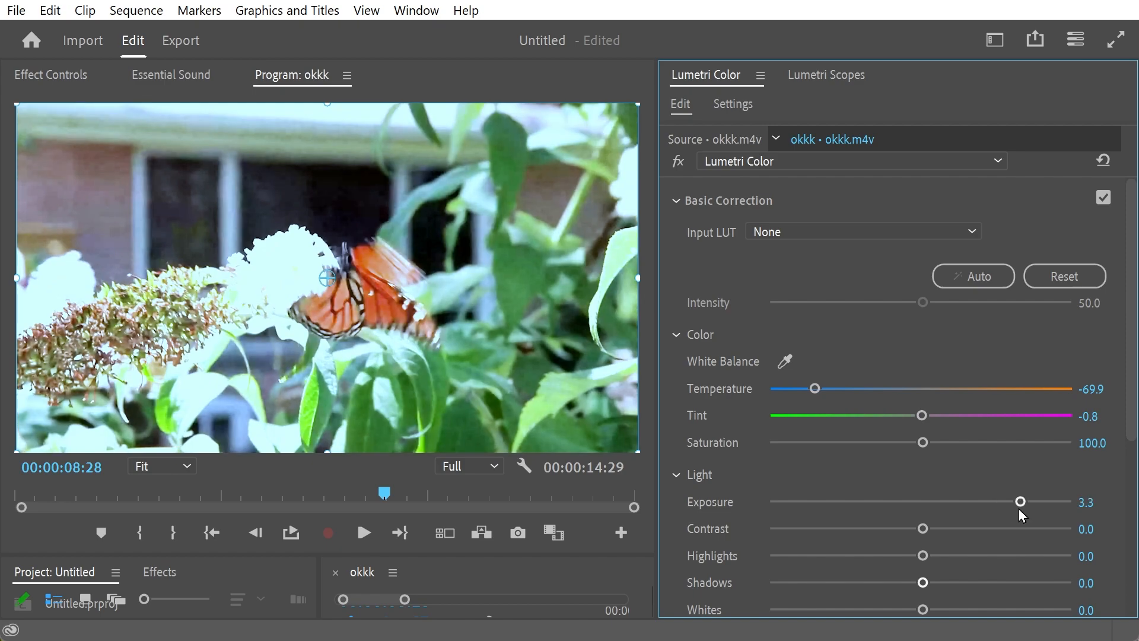
{"action": "left_click", "coordinate": [1029, 503]}
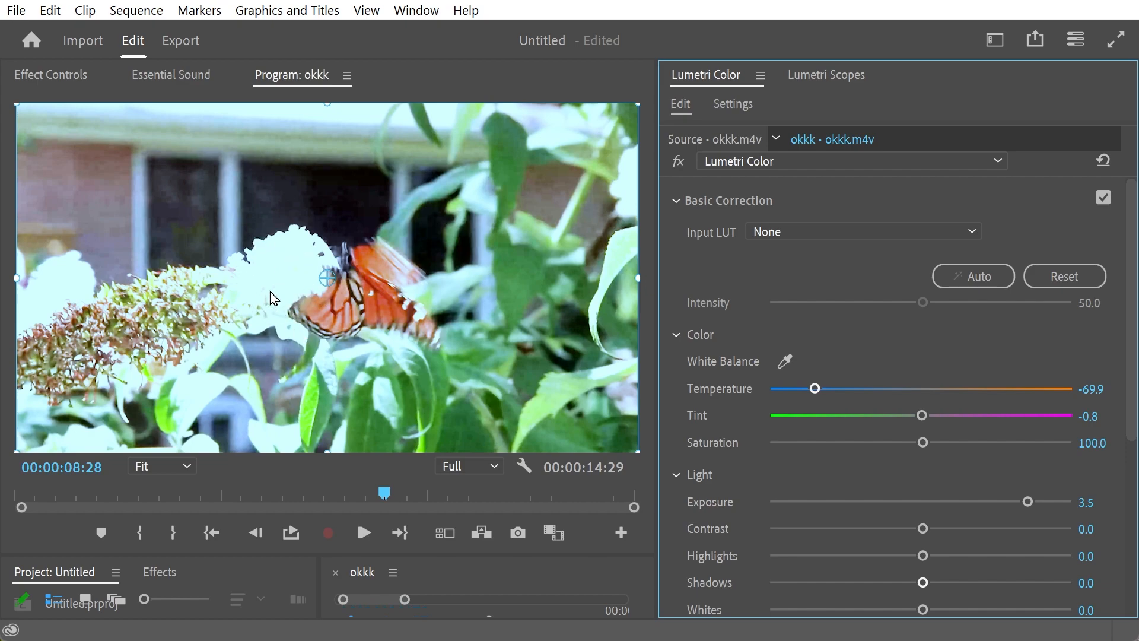
{"action": "left_click", "coordinate": [843, 502]}
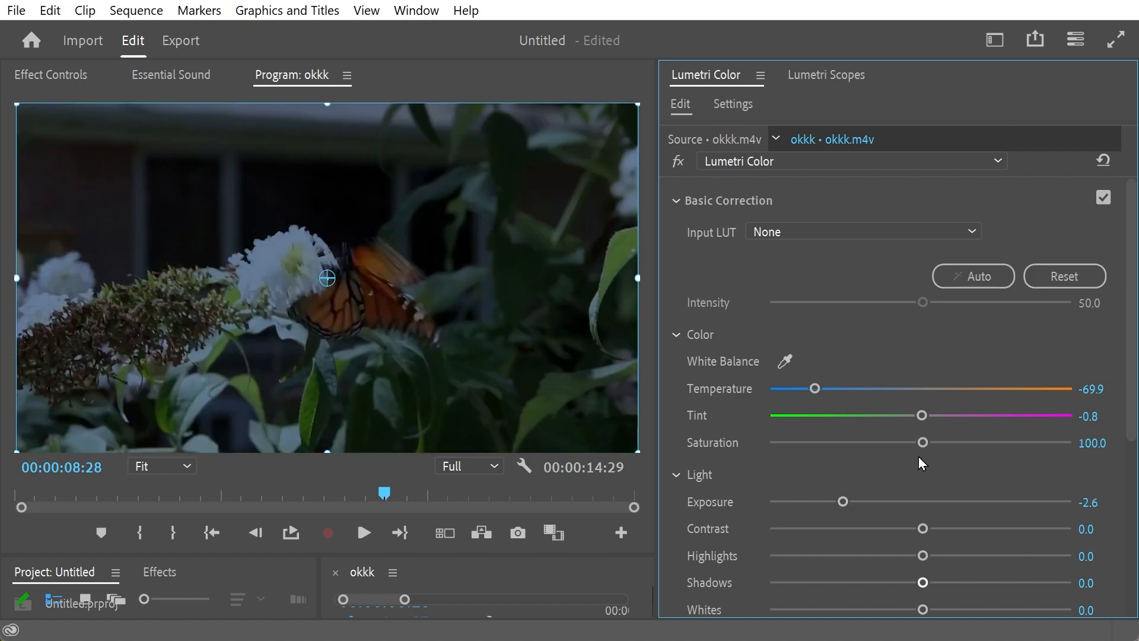
Try a warm Temperature of 41.1, and set the Exposure to 1.7 with the Temperature at -13.7
{"action": "left_click", "coordinate": [982, 389]}
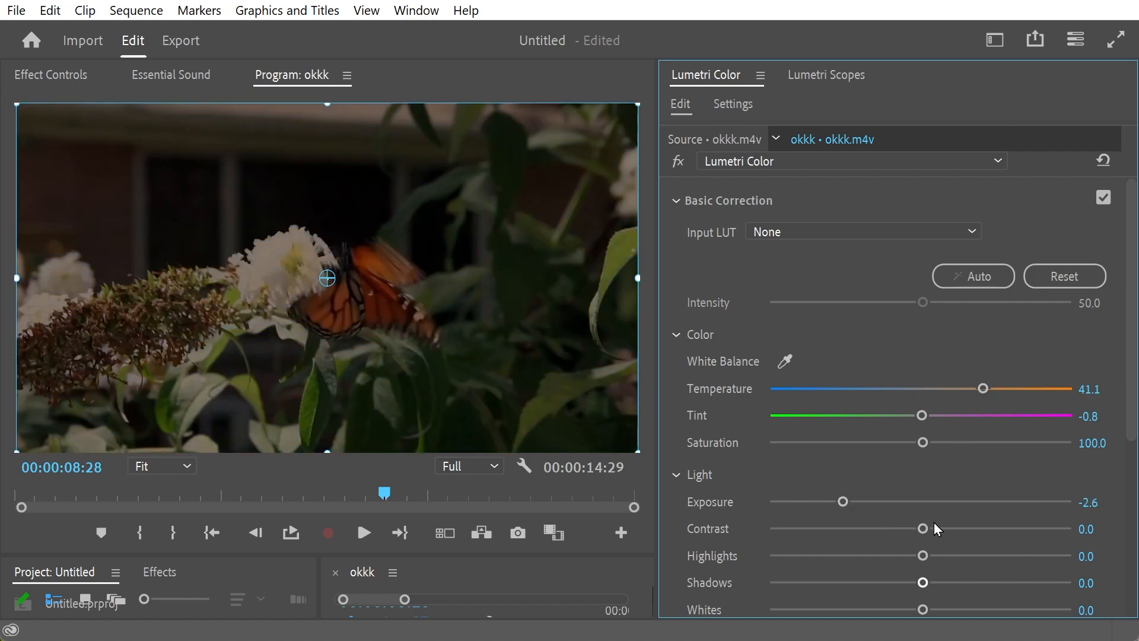
{"action": "left_click", "coordinate": [972, 501]}
{"action": "left_click", "coordinate": [859, 389]}
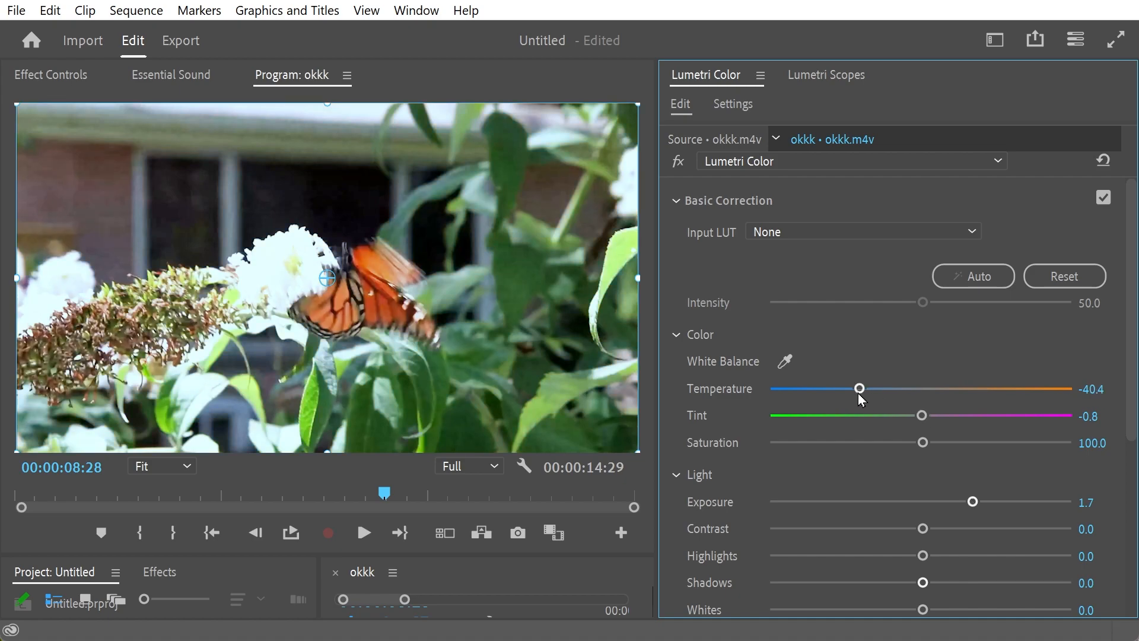
{"action": "mouse_move", "coordinate": [894, 389]}
{"action": "left_mouse_down"}
{"action": "mouse_move", "coordinate": [914, 388]}
{"action": "mouse_move", "coordinate": [900, 391]}
{"action": "left_mouse_up"}
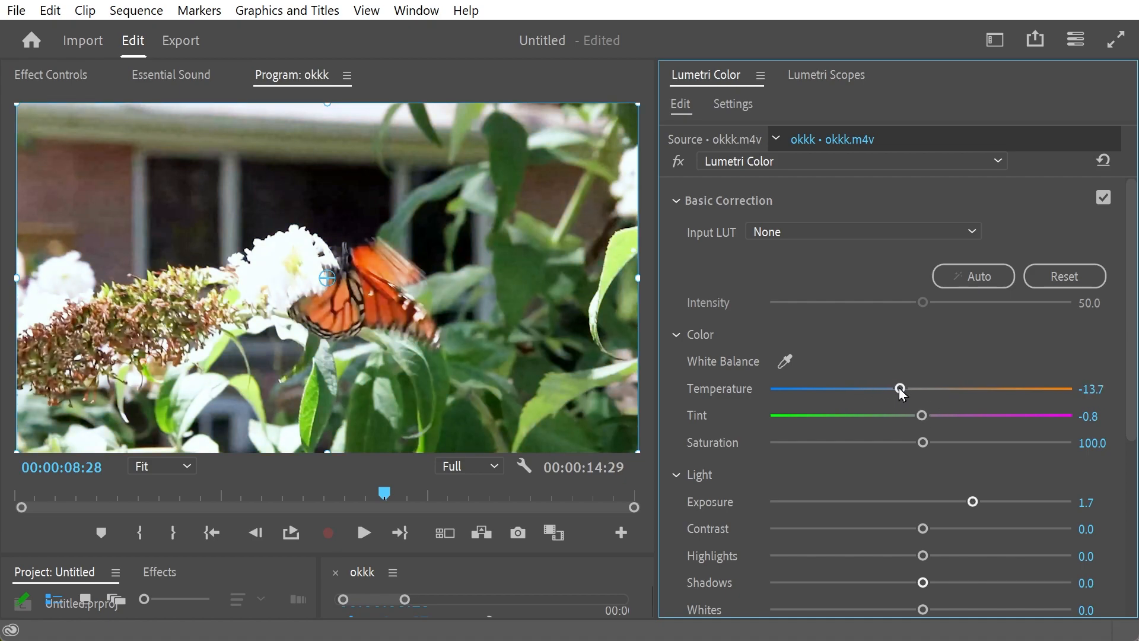
Warm the clip's Temperature to 14.4 and fine-tune the Exposure to about 1.1
{"action": "left_click", "coordinate": [946, 501]}
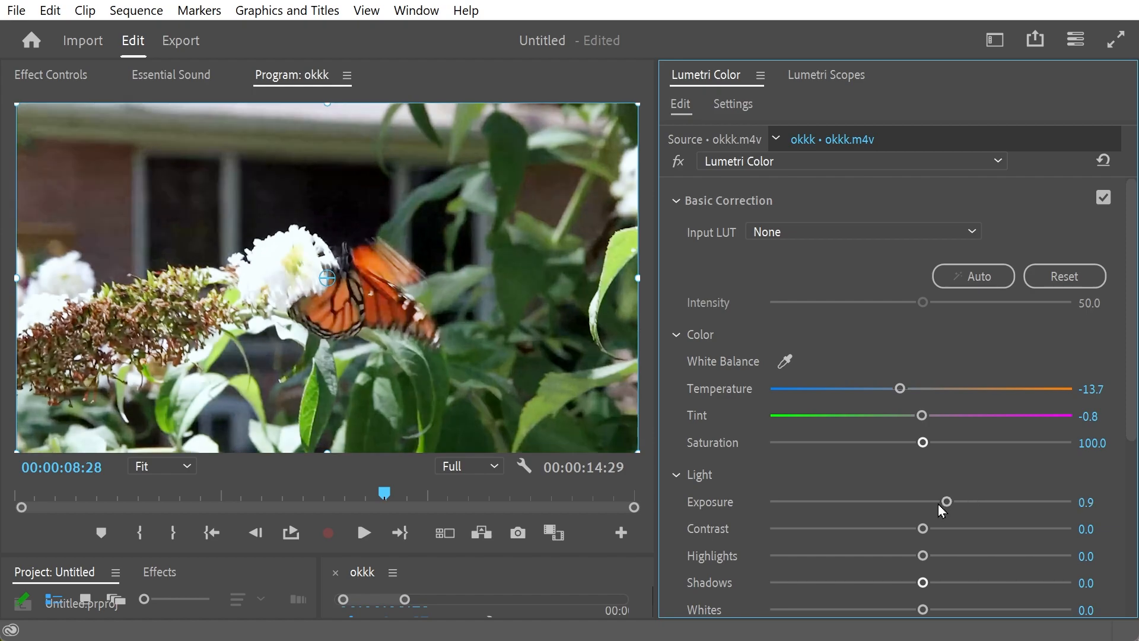
{"action": "left_click_drag", "start_coordinate": [953, 504], "coordinate": [961, 503]}
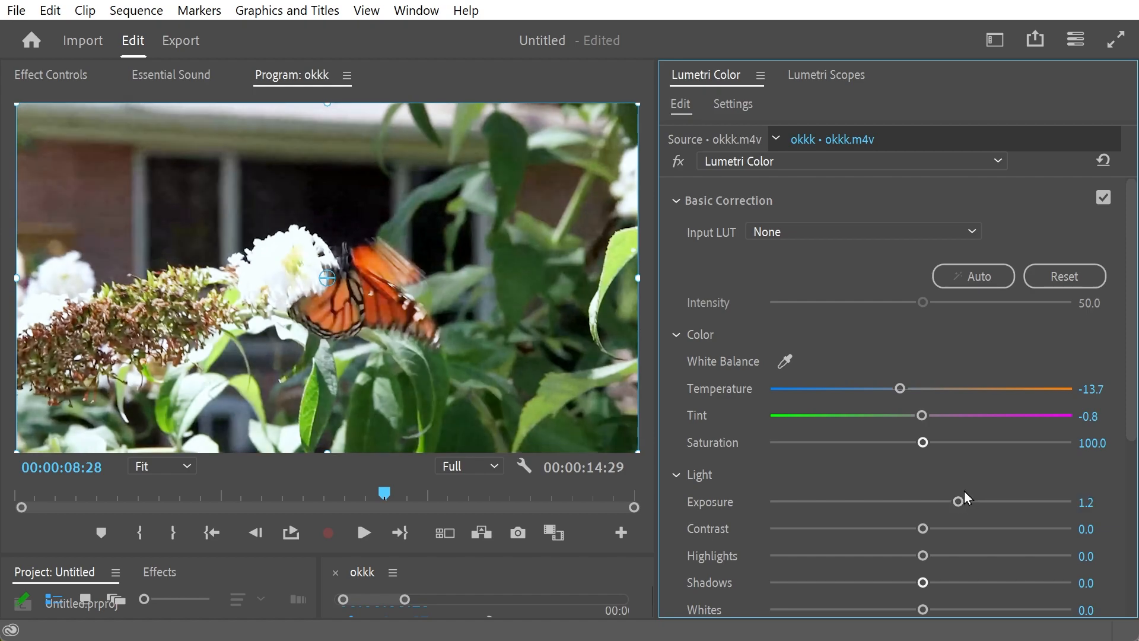
{"action": "left_click", "coordinate": [943, 389]}
{"action": "left_click", "coordinate": [960, 502]}
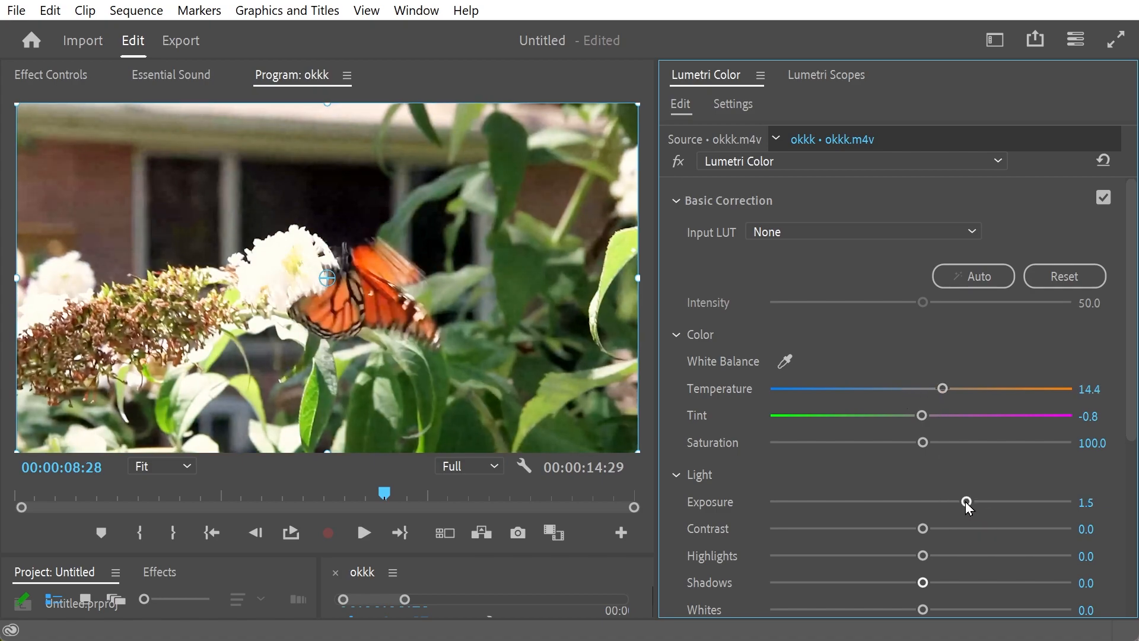
{"action": "mouse_move", "coordinate": [961, 504]}
{"action": "left_mouse_down"}
{"action": "mouse_move", "coordinate": [979, 502]}
{"action": "mouse_move", "coordinate": [954, 504]}
{"action": "left_mouse_up"}
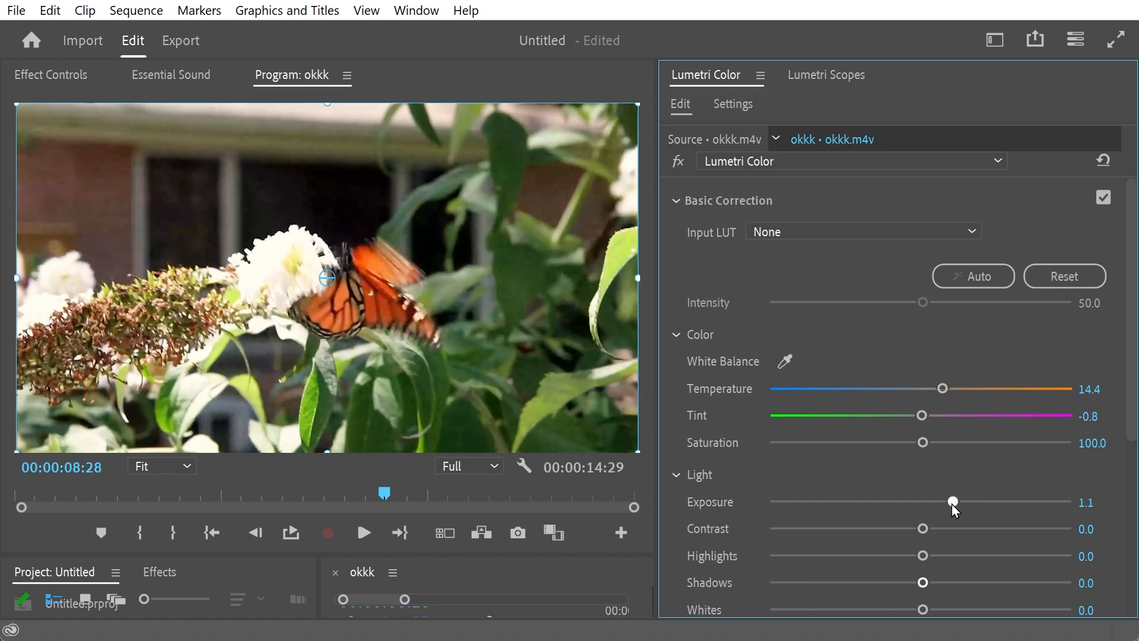
Lower the clip's Temperature to 8.2 and try bright Shadows of 84.2
{"action": "left_click", "coordinate": [925, 389]}
{"action": "left_click_drag", "start_coordinate": [928, 389], "coordinate": [933, 390]}
{"action": "left_click_drag", "start_coordinate": [1135, 355], "coordinate": [1119, 443]}
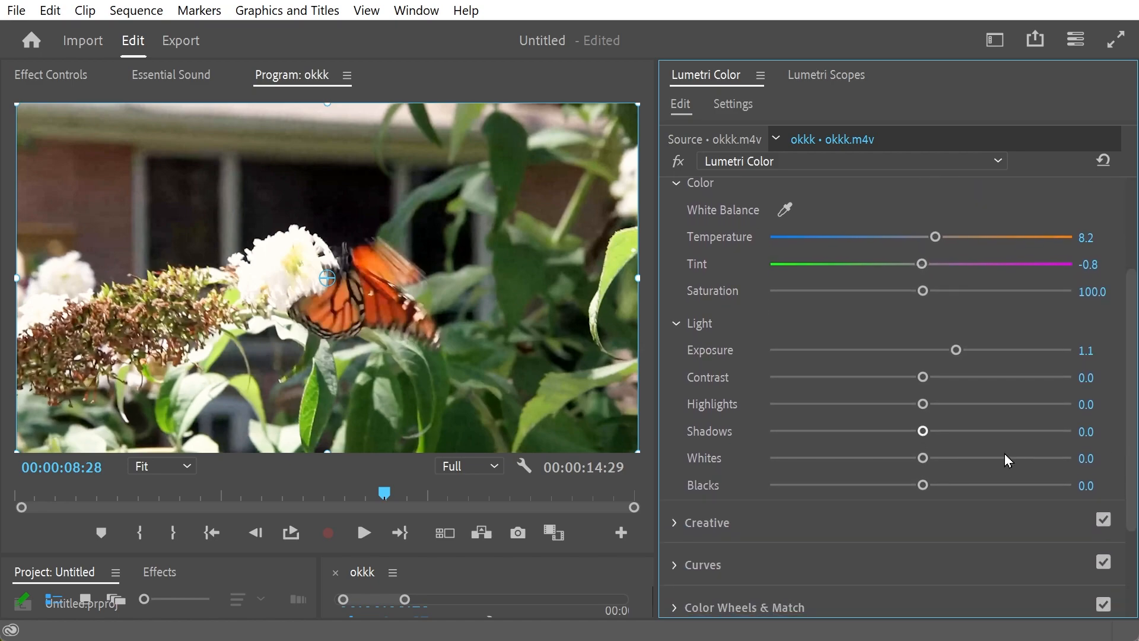
{"action": "left_click", "coordinate": [1049, 433]}
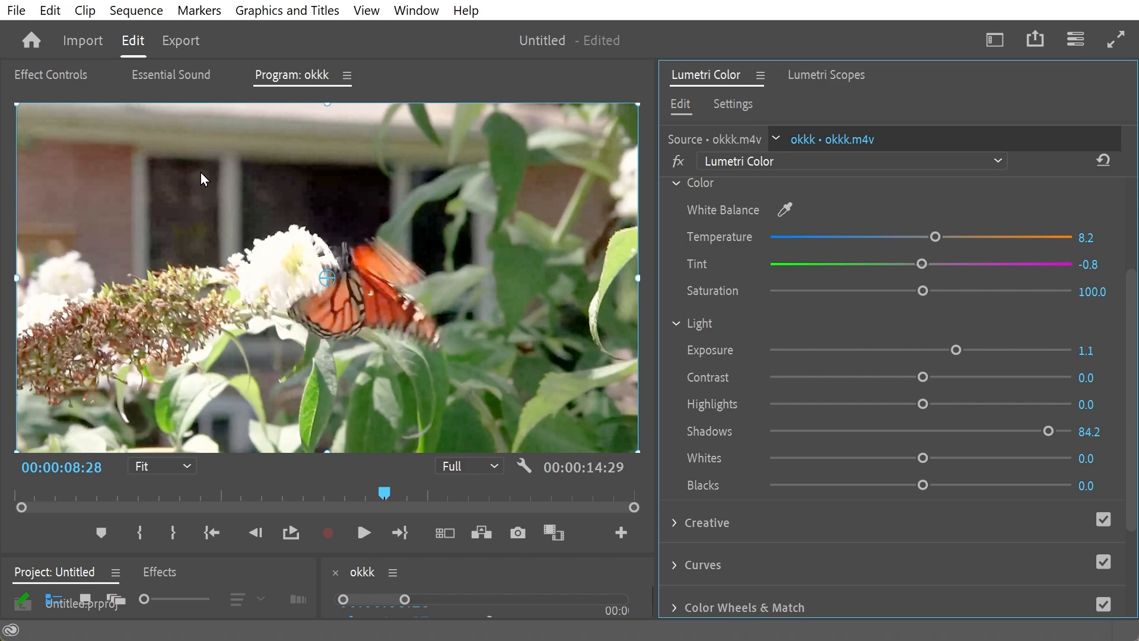
Reduce the Shadows to 19.9 and reset them to 0.0
{"action": "left_click_drag", "start_coordinate": [972, 430], "coordinate": [1054, 435]}
{"action": "left_click", "coordinate": [967, 431]}
{"action": "left_click", "coordinate": [950, 434]}
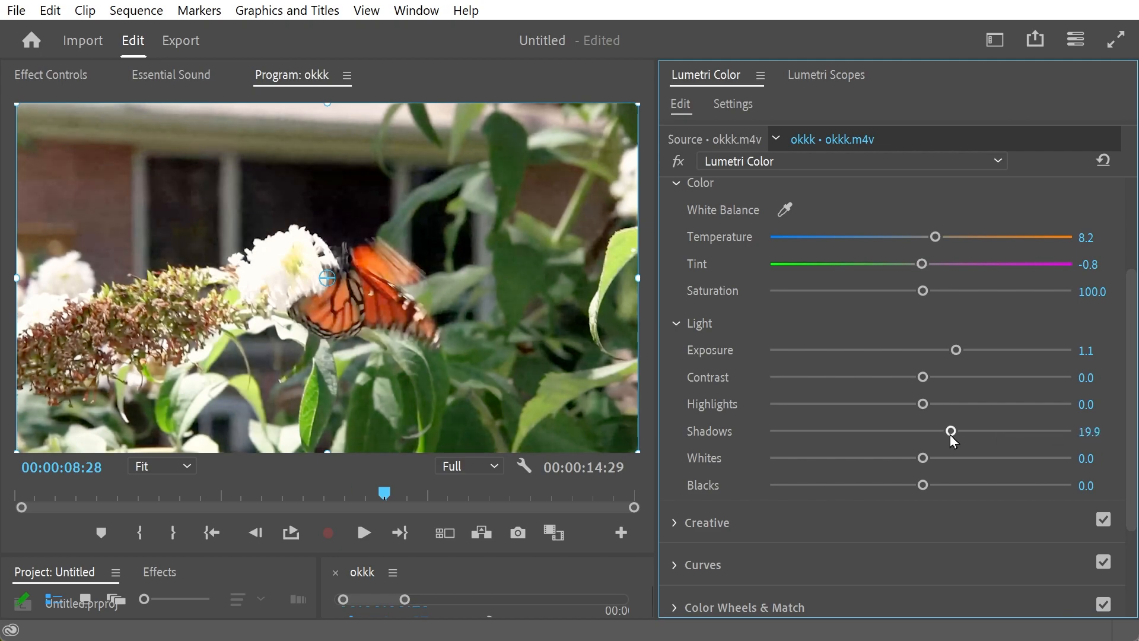
{"action": "double_click", "coordinate": [921, 432]}
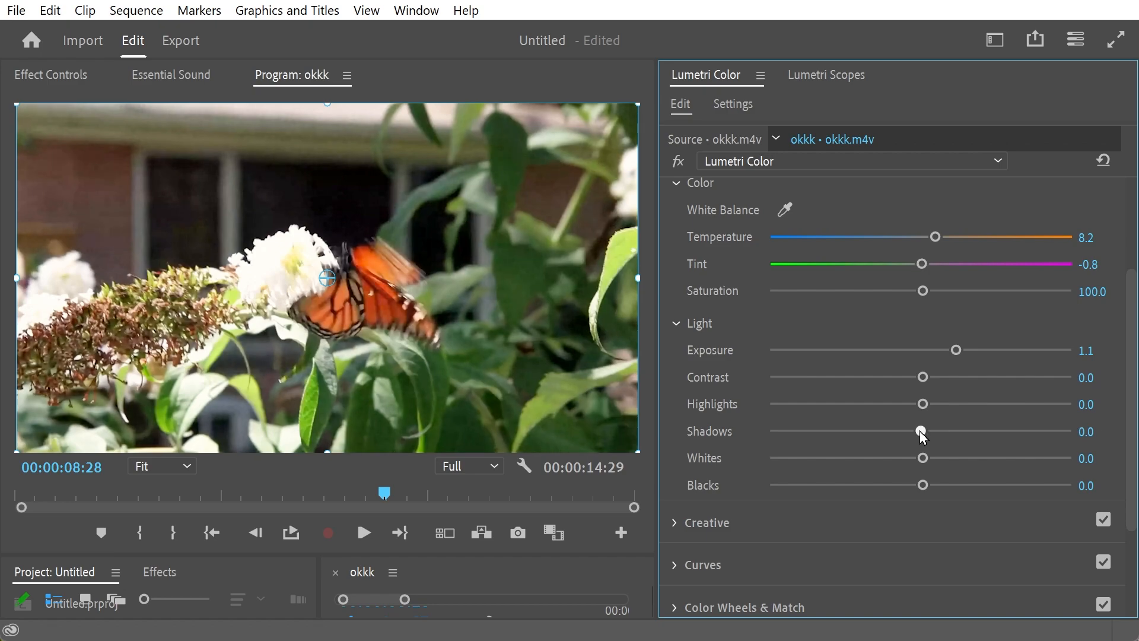
Try several darker Shadows values, raise the Exposure to 2.7 and set the Shadows to -39.7
{"action": "mouse_move", "coordinate": [921, 432]}
{"action": "left_mouse_down"}
{"action": "mouse_move", "coordinate": [880, 433]}
{"action": "mouse_move", "coordinate": [918, 428]}
{"action": "left_mouse_up"}
{"action": "left_click", "coordinate": [899, 432]}
{"action": "left_click", "coordinate": [896, 433]}
{"action": "left_click", "coordinate": [871, 433]}
{"action": "left_click", "coordinate": [895, 433]}
{"action": "left_click", "coordinate": [931, 427]}
{"action": "left_click_drag", "start_coordinate": [932, 432], "coordinate": [893, 432]}
{"action": "left_click", "coordinate": [1004, 349]}
{"action": "left_click", "coordinate": [860, 433]}
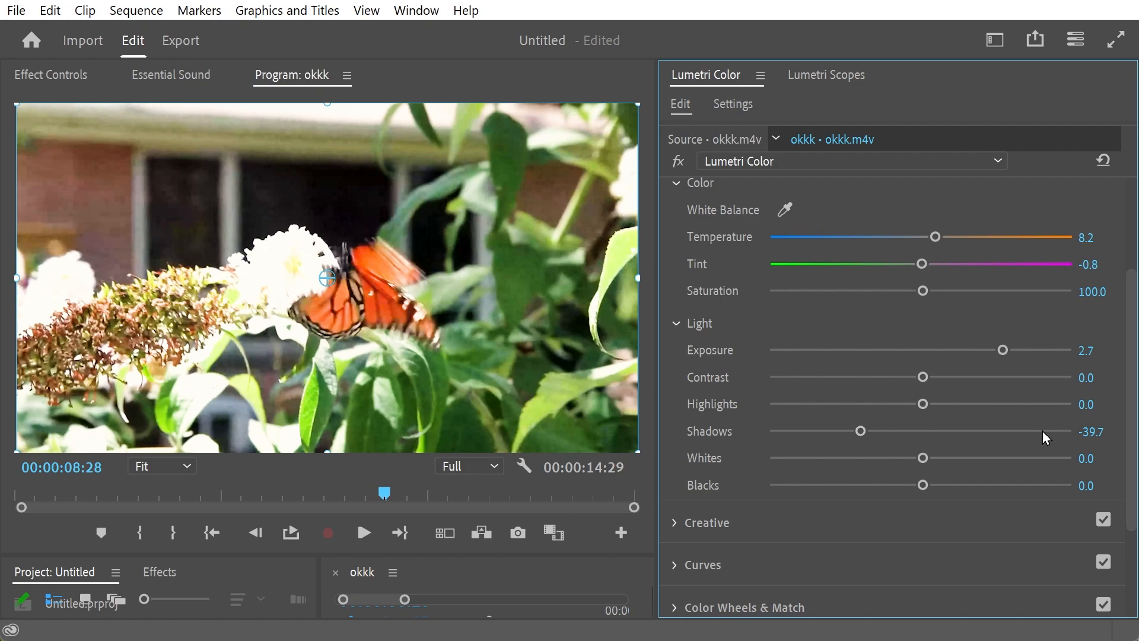
Drop the Shadows all the way to -100.0
{"action": "left_click_drag", "start_coordinate": [802, 438], "coordinate": [748, 436]}
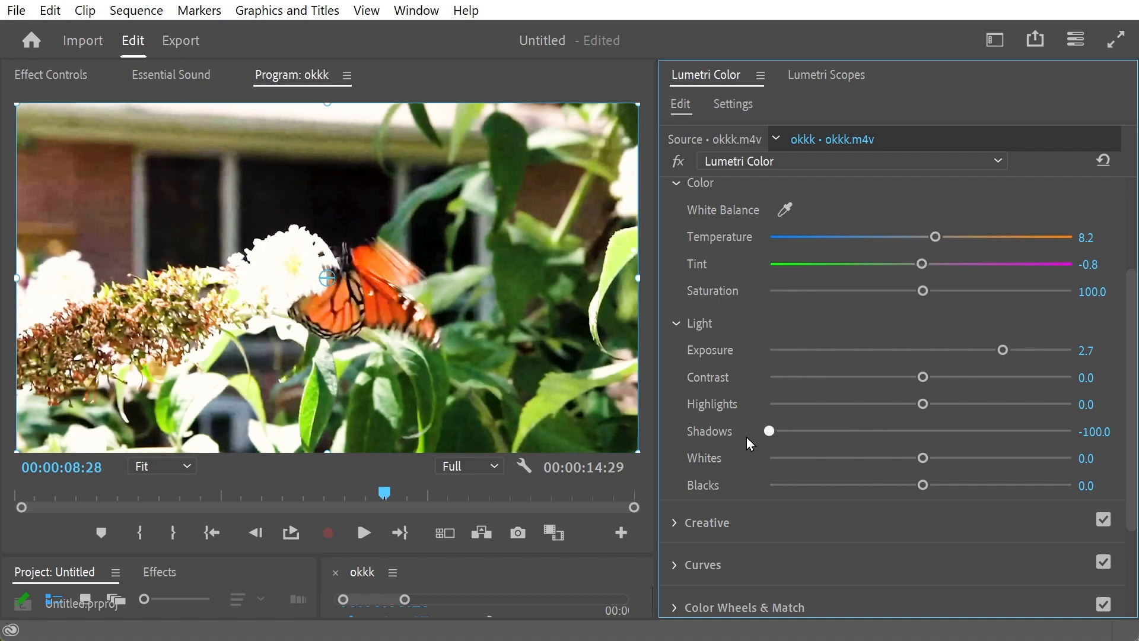
{"action": "left_click", "coordinate": [883, 438]}
{"action": "left_click_drag", "start_coordinate": [883, 439], "coordinate": [741, 452]}
Raise the Exposure to 3.1 and cool the clip's Temperature to -19.2
{"action": "mouse_move", "coordinate": [1004, 350]}
{"action": "left_mouse_down"}
{"action": "mouse_move", "coordinate": [1025, 347]}
{"action": "mouse_move", "coordinate": [994, 366]}
{"action": "mouse_move", "coordinate": [1017, 361]}
{"action": "left_mouse_up"}
{"action": "left_click_drag", "start_coordinate": [943, 237], "coordinate": [885, 248]}
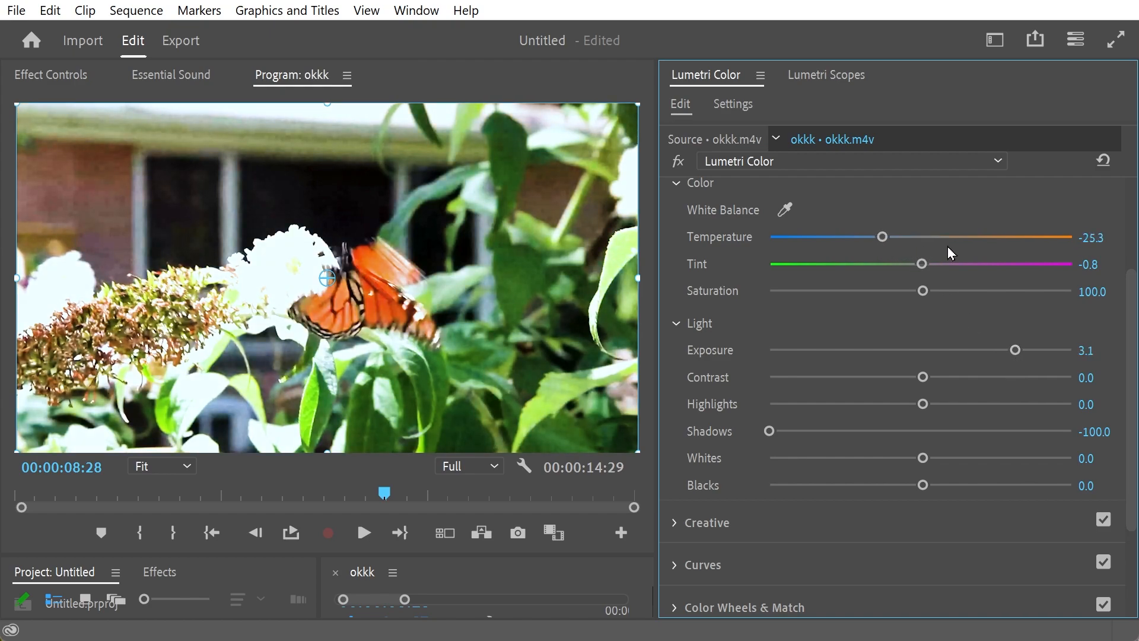
{"action": "left_click_drag", "start_coordinate": [882, 236], "coordinate": [893, 245]}
Try Whites of -70.5 and 47.9 on the clip, and bring them to 30.8
{"action": "left_click_drag", "start_coordinate": [921, 459], "coordinate": [822, 460]}
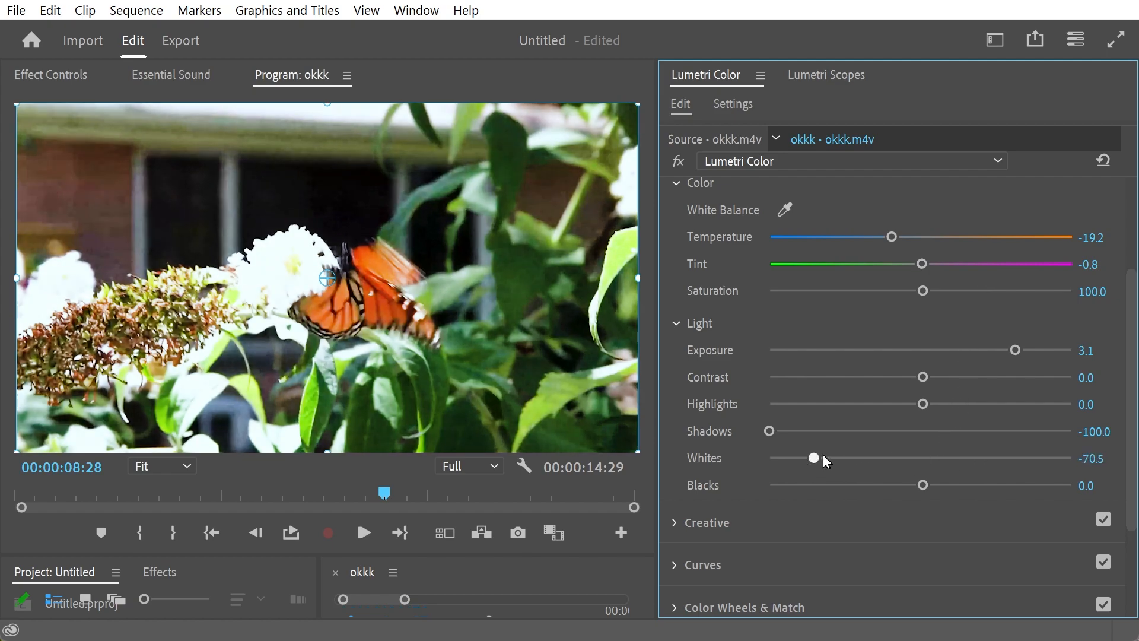
{"action": "left_click_drag", "start_coordinate": [903, 446], "coordinate": [992, 450]}
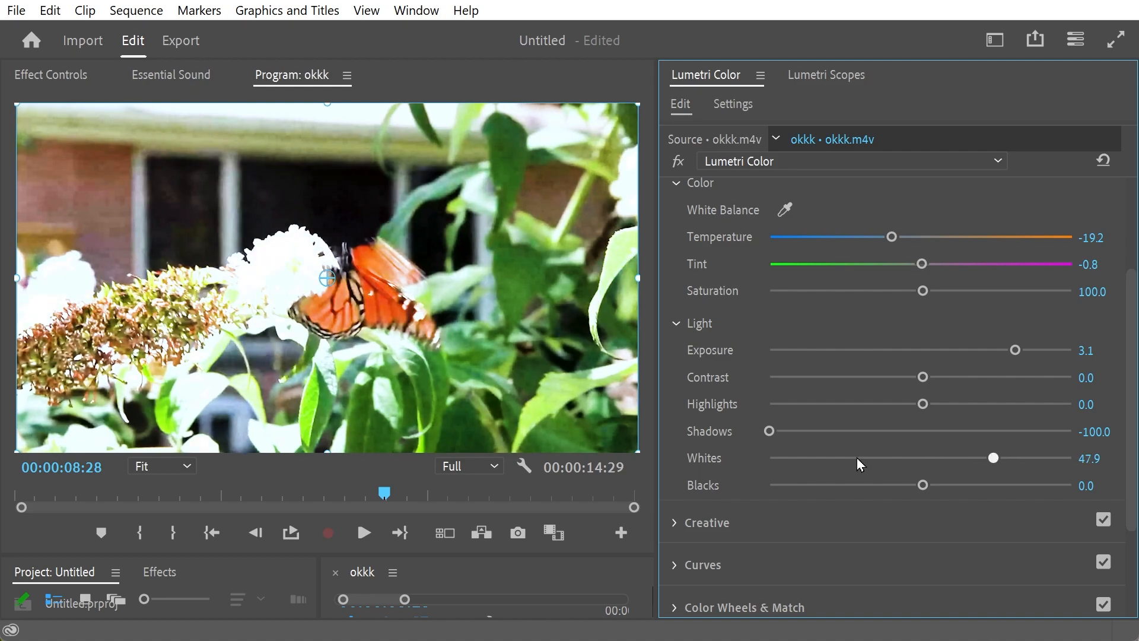
{"action": "left_click_drag", "start_coordinate": [861, 458], "coordinate": [822, 459]}
{"action": "left_click_drag", "start_coordinate": [978, 458], "coordinate": [982, 458]}
{"action": "mouse_move", "coordinate": [842, 462]}
{"action": "left_mouse_down"}
{"action": "mouse_move", "coordinate": [949, 457]}
{"action": "mouse_move", "coordinate": [834, 457]}
{"action": "left_mouse_up"}
{"action": "left_click_drag", "start_coordinate": [957, 456], "coordinate": [967, 462]}
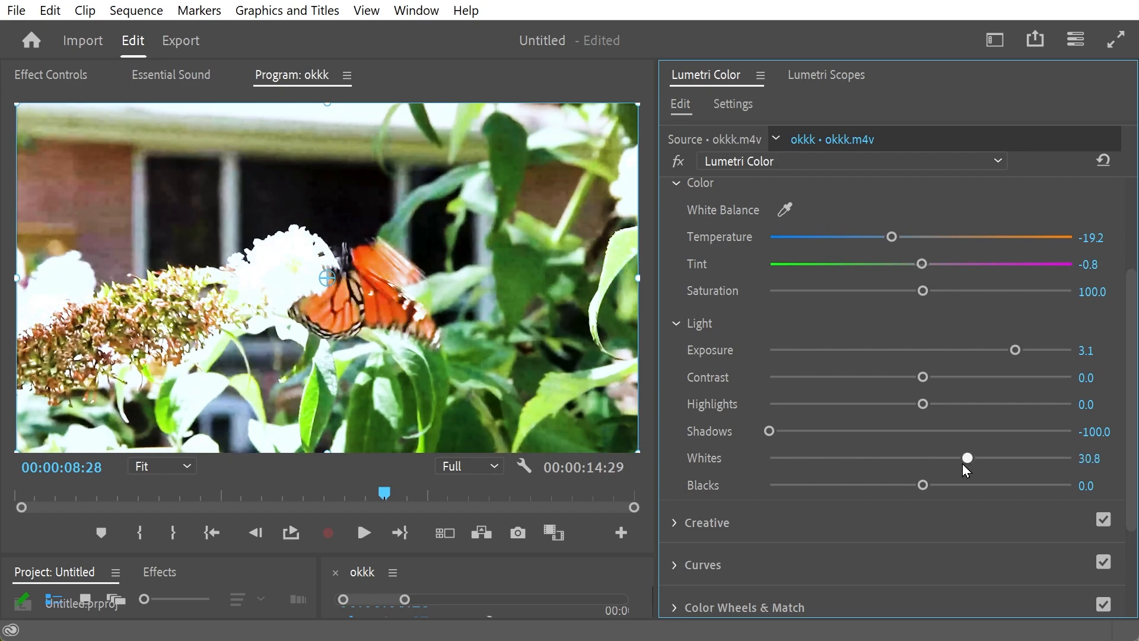
Try Blacks of -65.8, and set the Blacks to -12.3 and the Whites to -13.7
{"action": "left_click_drag", "start_coordinate": [856, 465], "coordinate": [821, 499]}
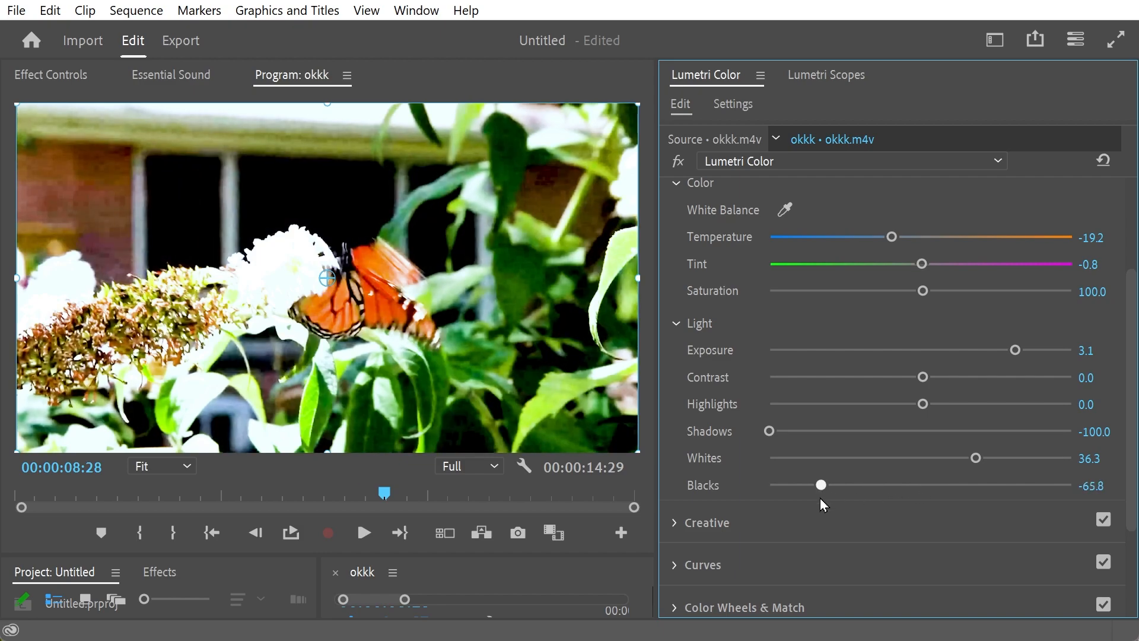
{"action": "left_click_drag", "start_coordinate": [929, 490], "coordinate": [902, 496]}
{"action": "left_click_drag", "start_coordinate": [964, 458], "coordinate": [899, 457]}
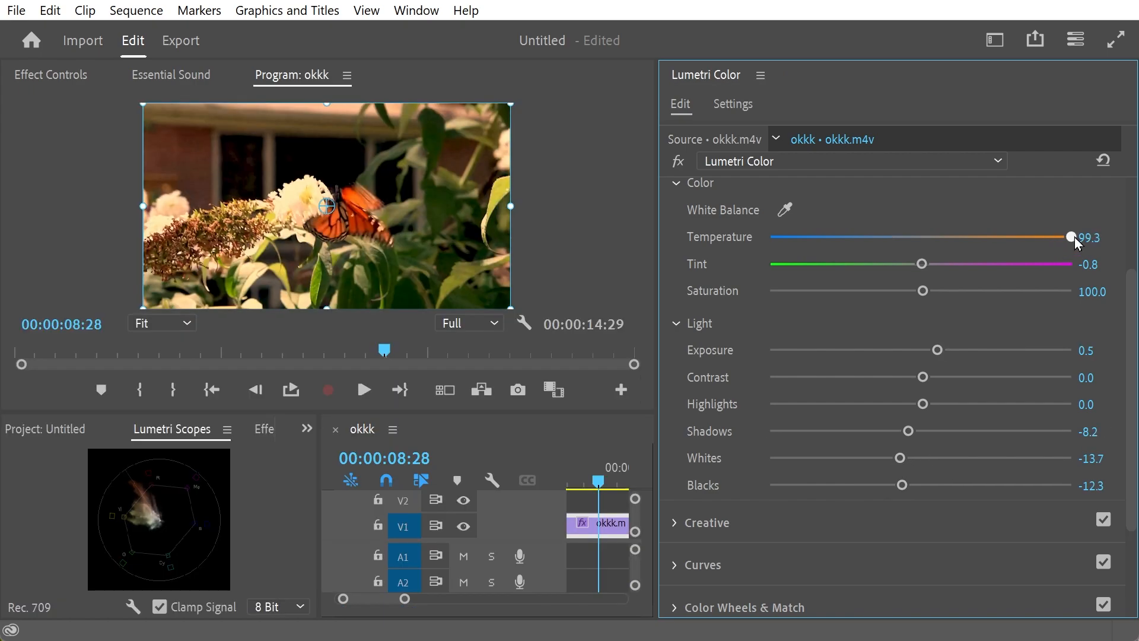
Raise the Temperature to 100.0 and enlarge the Lumetri Scopes view to watch the vectorscope
{"action": "mouse_move", "coordinate": [1076, 237]}
{"action": "left_mouse_down"}
{"action": "mouse_move", "coordinate": [714, 240]}
{"action": "mouse_move", "coordinate": [969, 237]}
{"action": "mouse_move", "coordinate": [1091, 252]}
{"action": "left_mouse_up"}
{"action": "left_click_drag", "start_coordinate": [198, 412], "coordinate": [213, 303]}
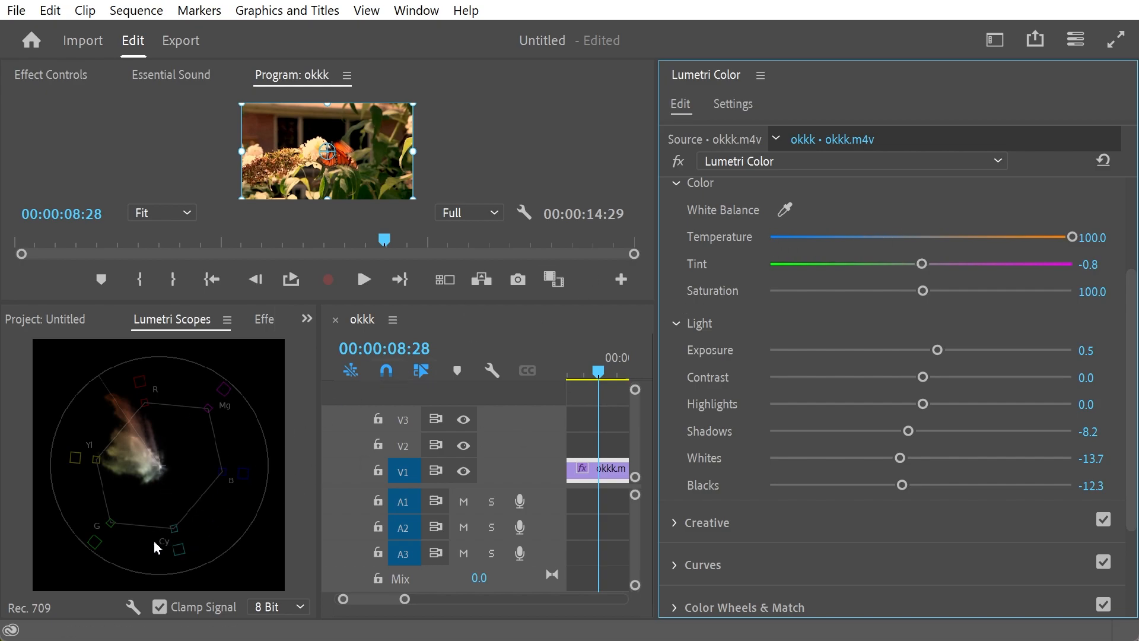
Compare Temperature extremes of -100.0 and 100.0 on the vectorscope, and set the Temperature to -37.0
{"action": "left_click", "coordinate": [780, 237]}
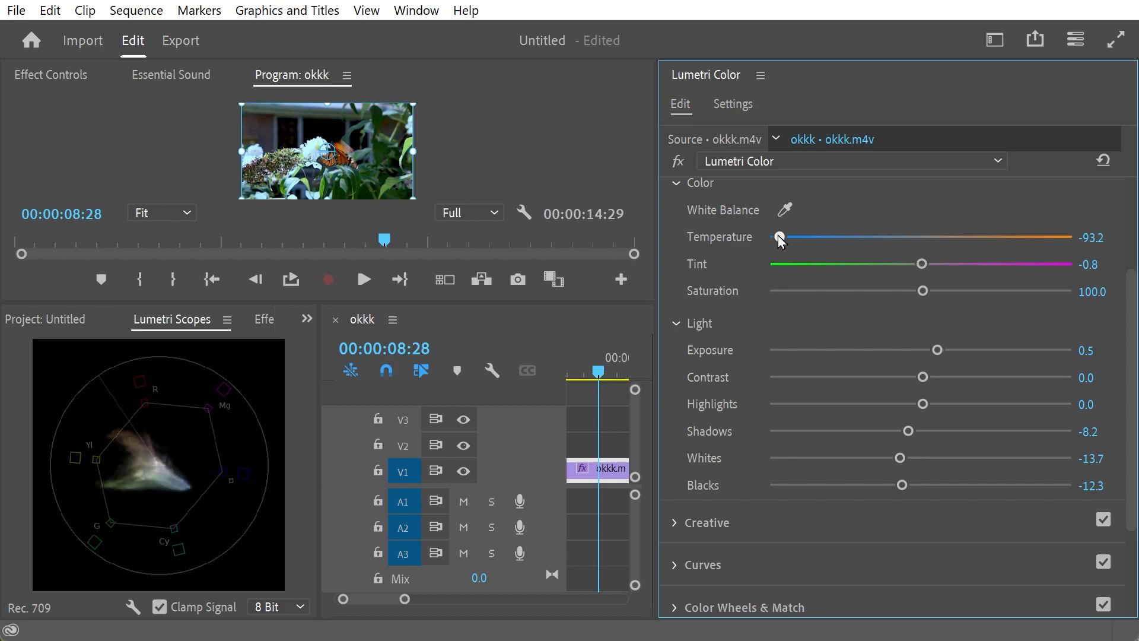
{"action": "left_click_drag", "start_coordinate": [780, 237], "coordinate": [747, 261]}
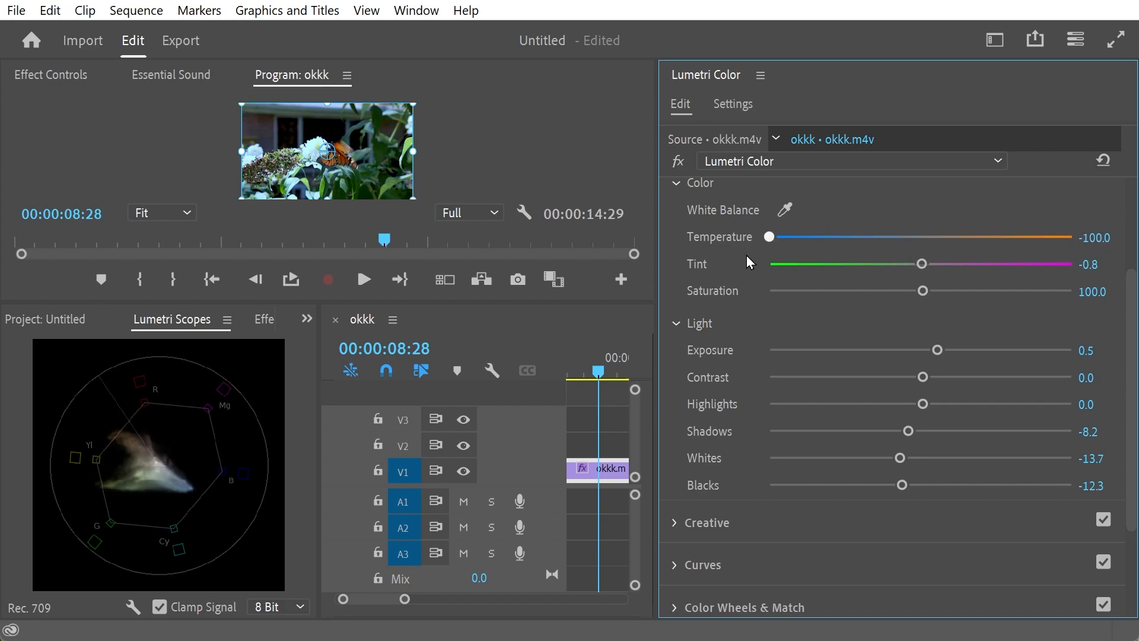
{"action": "left_click_drag", "start_coordinate": [883, 262], "coordinate": [1072, 237]}
{"action": "left_click_drag", "start_coordinate": [768, 293], "coordinate": [1074, 303]}
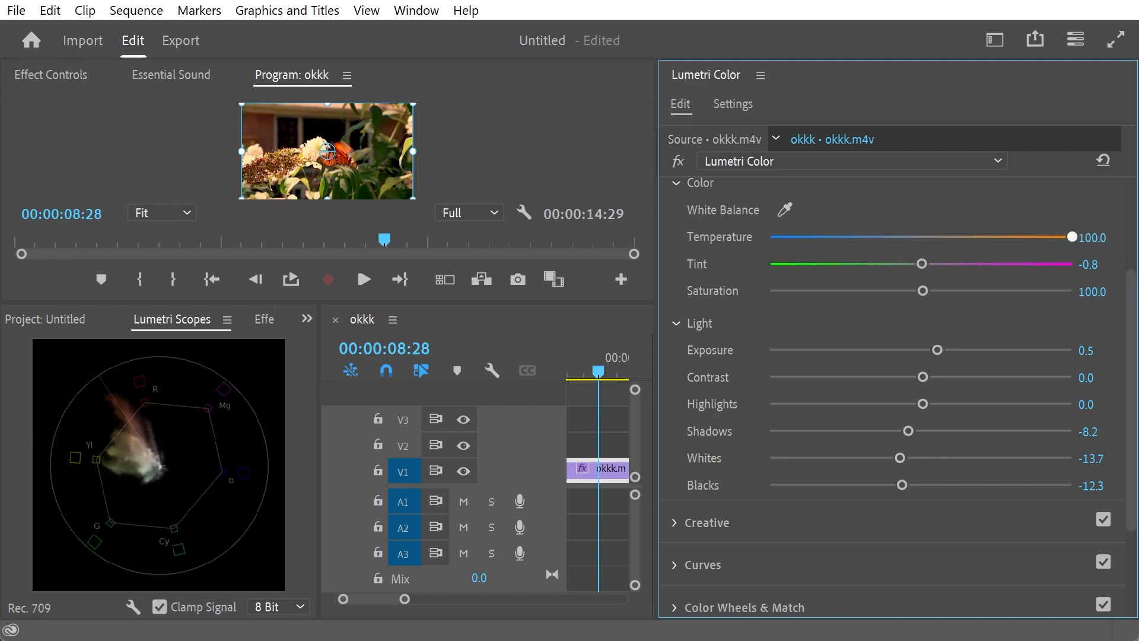
{"action": "left_click_drag", "start_coordinate": [968, 292], "coordinate": [864, 294]}
Try the maximum Exposure of 5.0, and set the Exposure to 0.2 and the Contrast to 2.7
{"action": "left_click_drag", "start_coordinate": [974, 350], "coordinate": [1080, 354]}
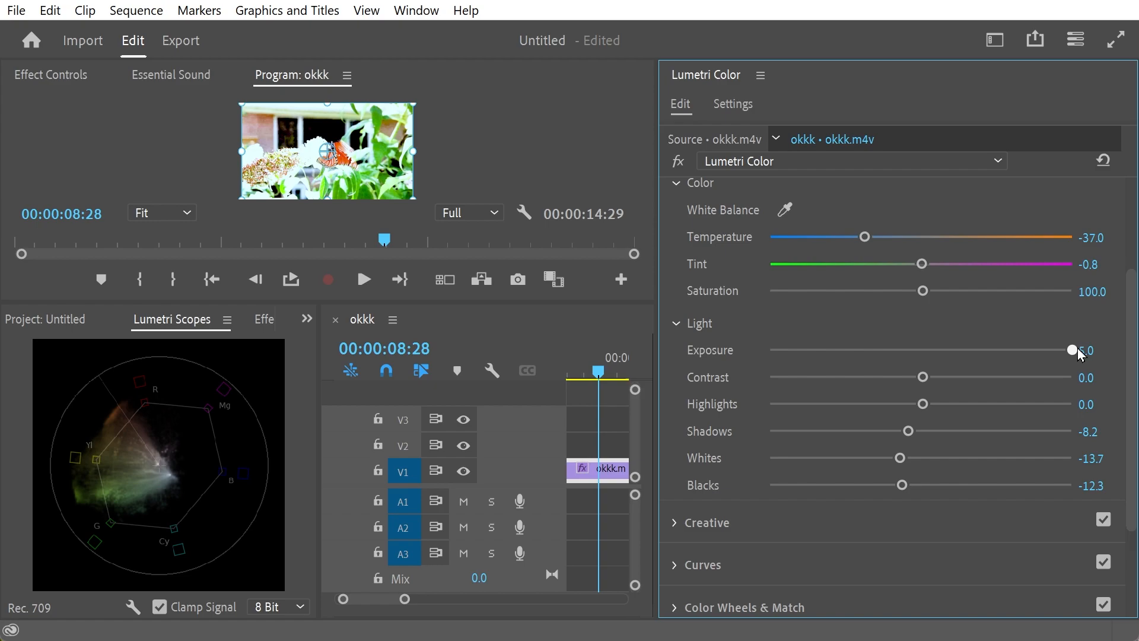
{"action": "left_click", "coordinate": [926, 351]}
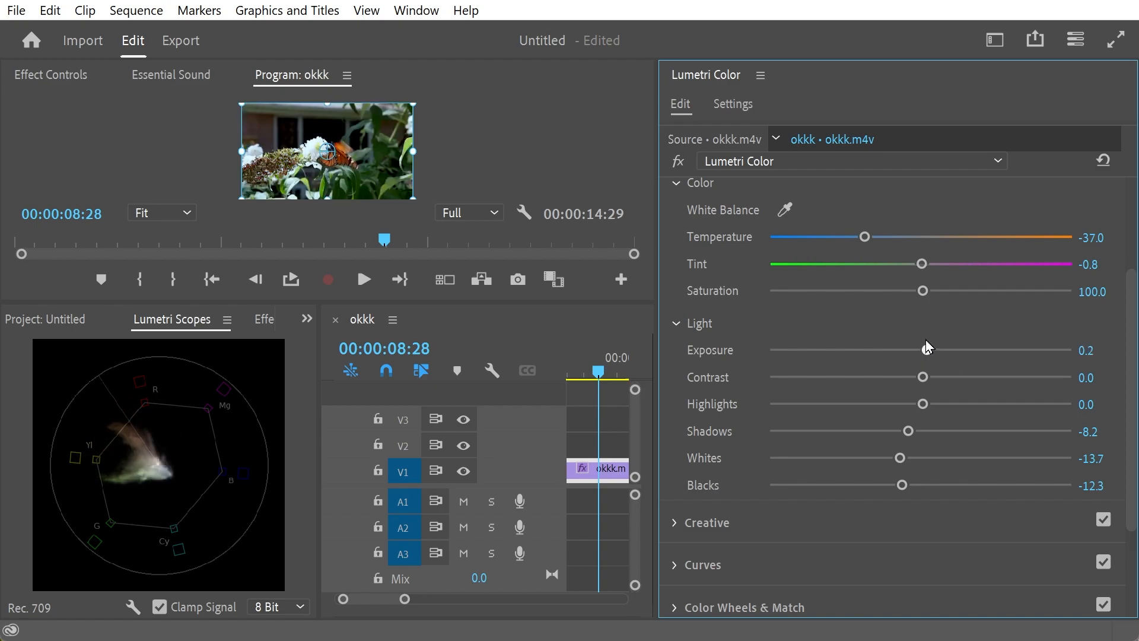
{"action": "mouse_move", "coordinate": [928, 381]}
{"action": "left_mouse_down"}
{"action": "mouse_move", "coordinate": [1073, 384]}
{"action": "mouse_move", "coordinate": [926, 384]}
{"action": "left_mouse_up"}
Test brighter Highlights and reset them to 0.0, and set the Shadows to -12.3
{"action": "left_click_drag", "start_coordinate": [923, 404], "coordinate": [999, 406]}
{"action": "double_click", "coordinate": [921, 405]}
{"action": "left_click_drag", "start_coordinate": [909, 431], "coordinate": [1072, 432]}
{"action": "left_click", "coordinate": [940, 431]}
Try the maximum Whites of 100.0 and settle the Whites at -6.2
{"action": "left_click_drag", "start_coordinate": [940, 431], "coordinate": [1074, 462]}
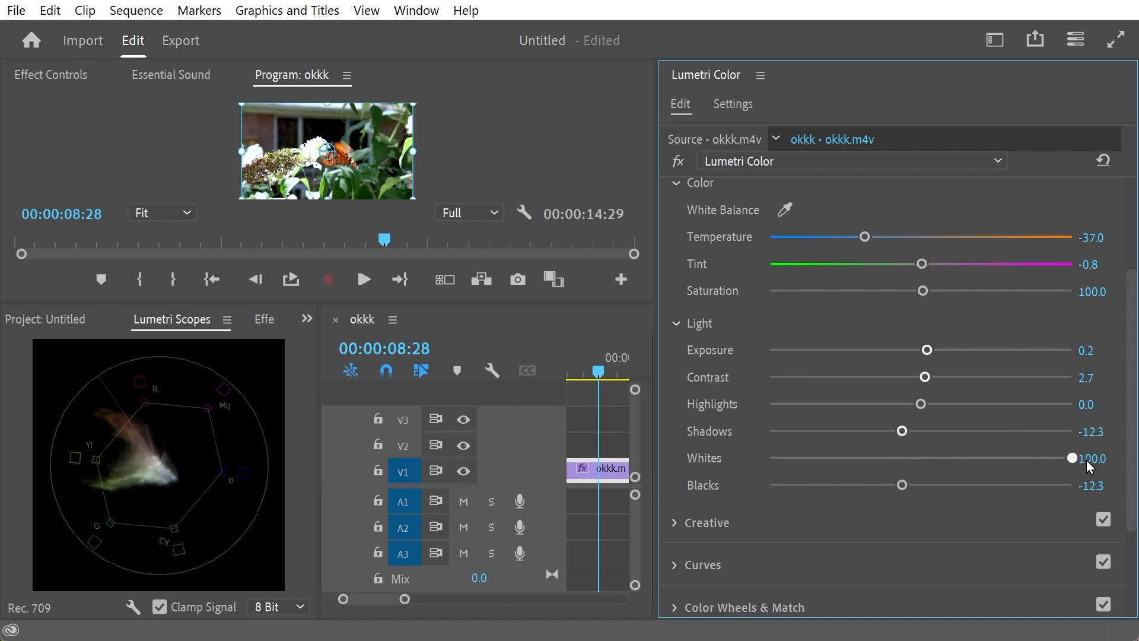
{"action": "left_click", "coordinate": [900, 459]}
{"action": "left_click_drag", "start_coordinate": [900, 461], "coordinate": [1074, 458]}
{"action": "left_click_drag", "start_coordinate": [986, 455], "coordinate": [910, 452]}
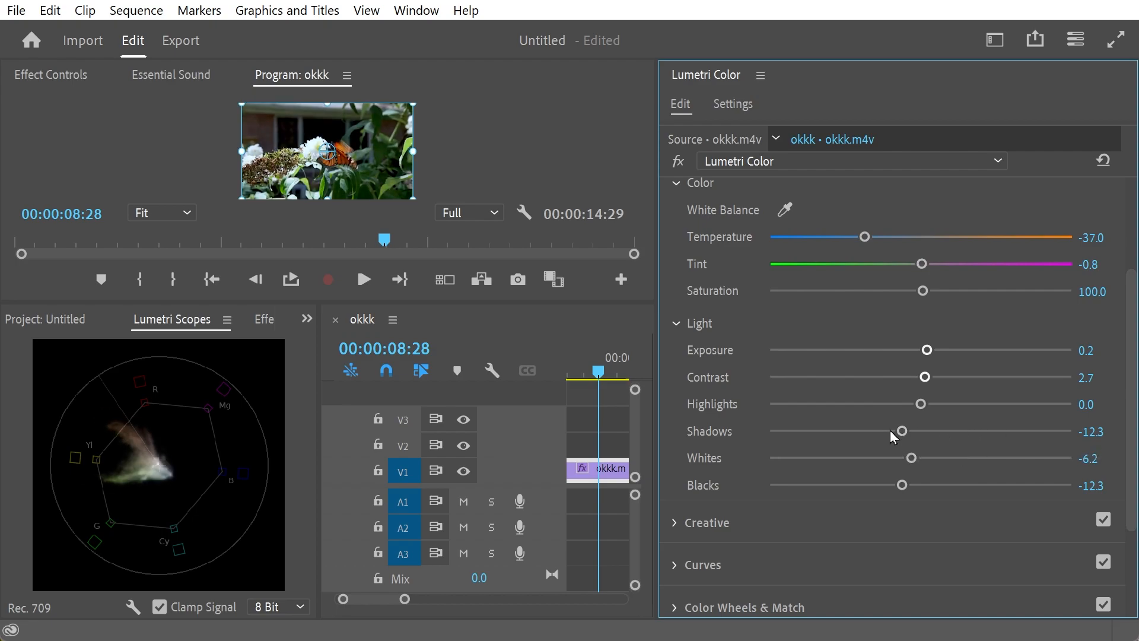
Expand the Color Wheels & Match section and bring its color match options and wheels into view
{"action": "scroll", "coordinate": [892, 432], "scroll_direction": "down", "scroll_amount": 3}
{"action": "left_click", "coordinate": [674, 465]}
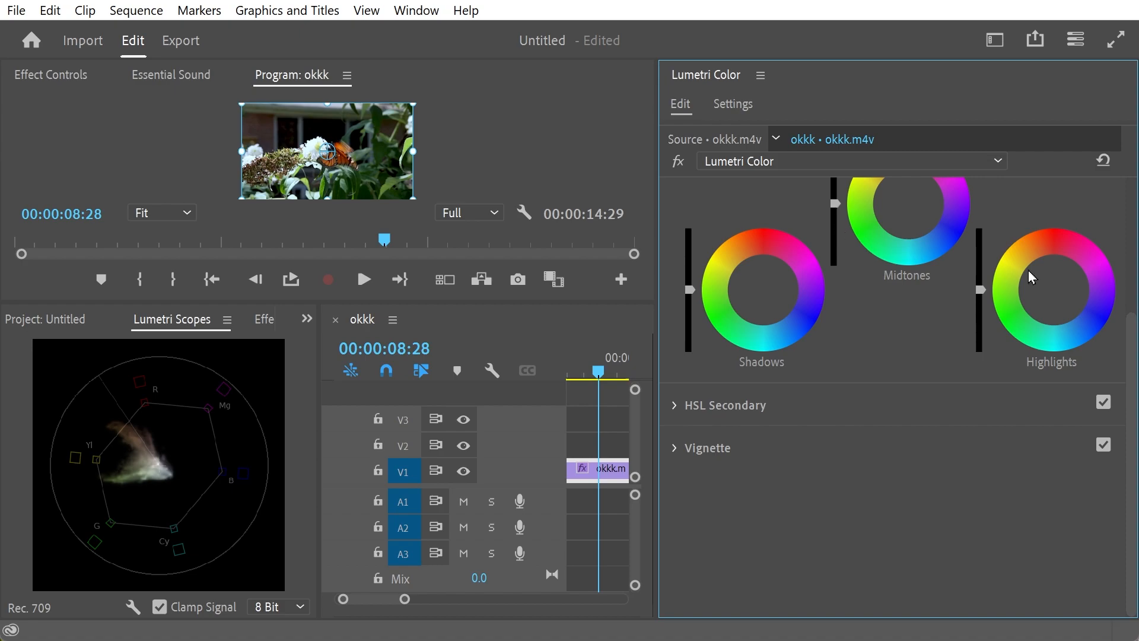
{"action": "left_click_drag", "start_coordinate": [1129, 398], "coordinate": [1127, 327]}
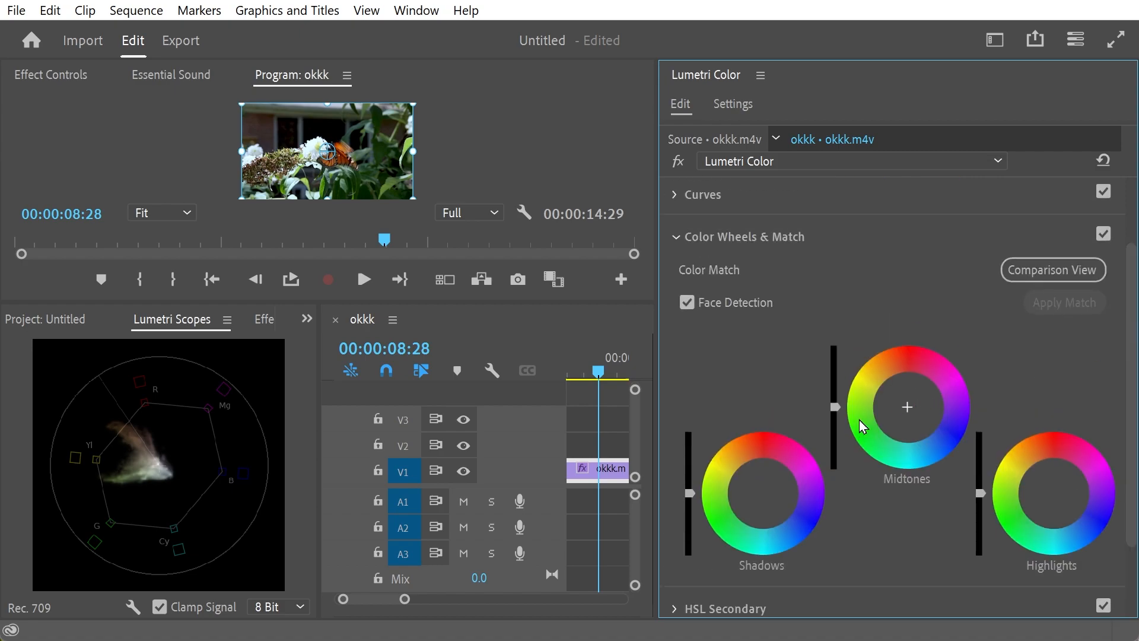
Turn on Comparison View for the clip and enlarge the Program monitor to see both frames
{"action": "left_click", "coordinate": [1017, 273]}
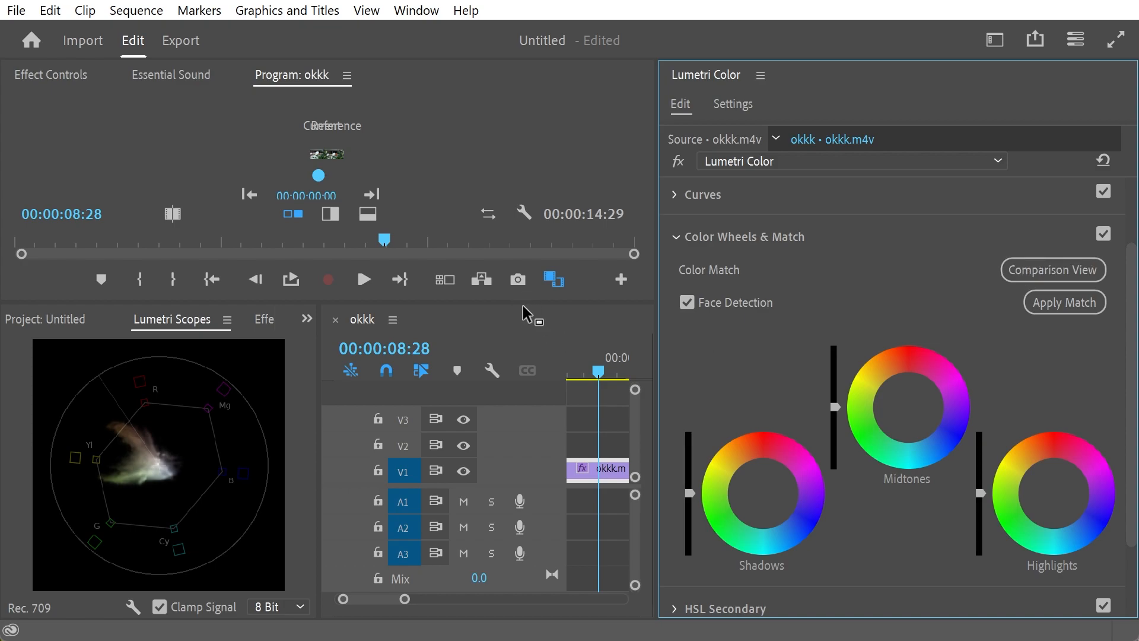
{"action": "left_click_drag", "start_coordinate": [524, 304], "coordinate": [536, 382]}
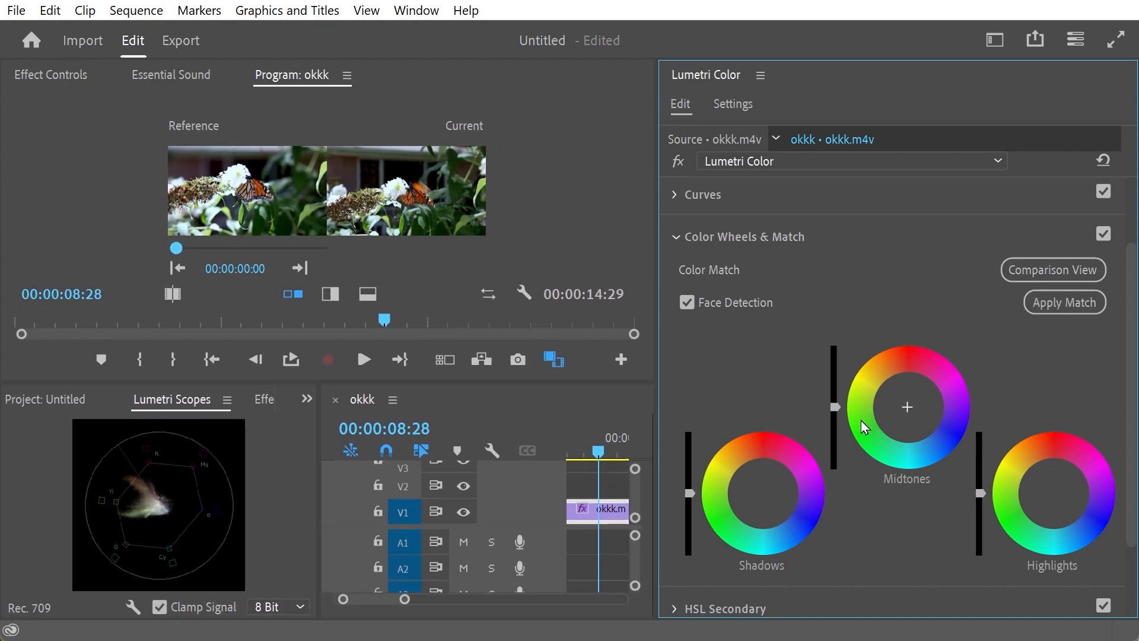